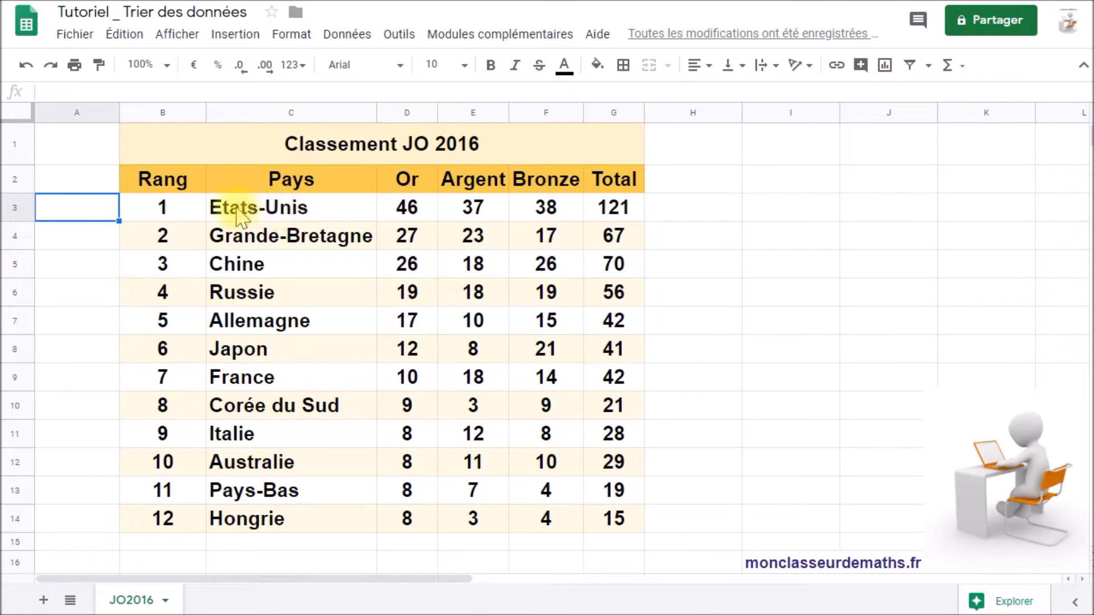
Step: Try sorting the whole sheet by column C from A to Z with the country names C3:C14 selected, and undo that sort
left_click_drag(181, 208, 600, 527)
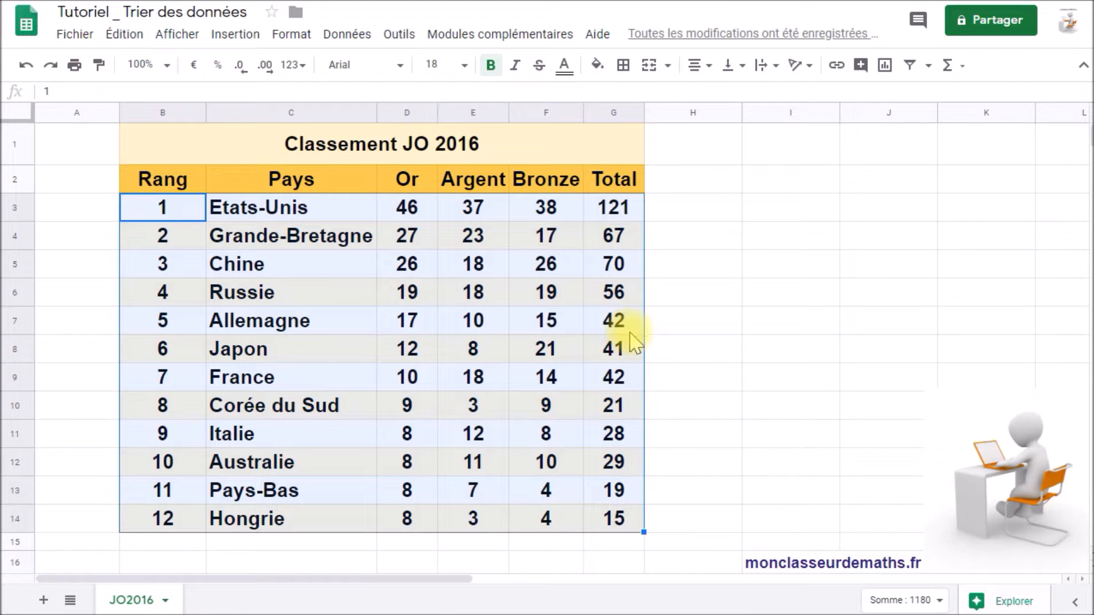
left_click(255, 214)
left_click_drag(279, 202, 276, 518)
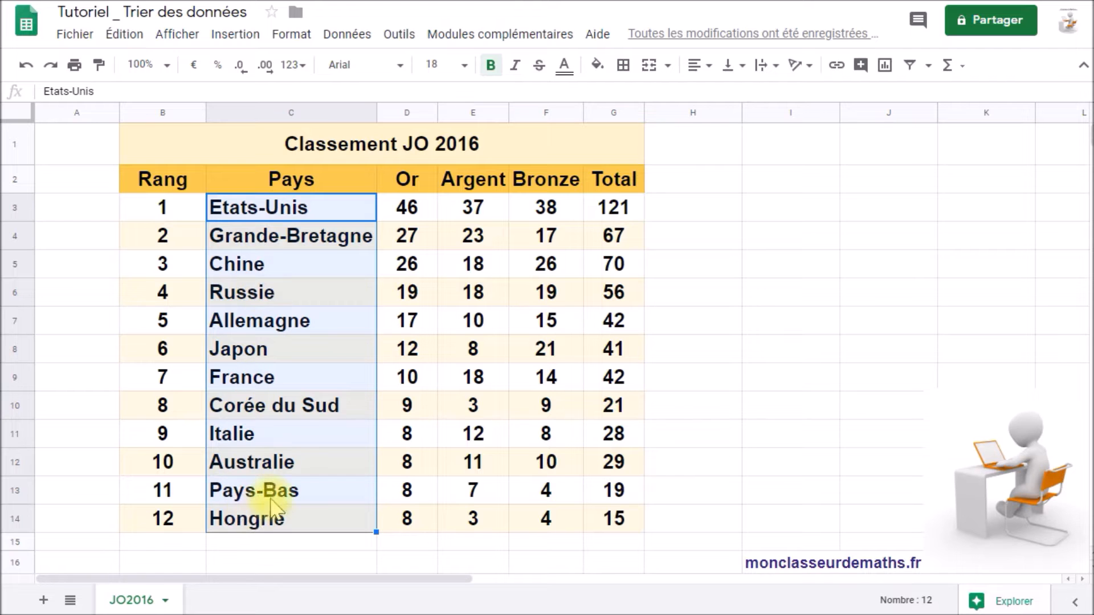
left_click(342, 35)
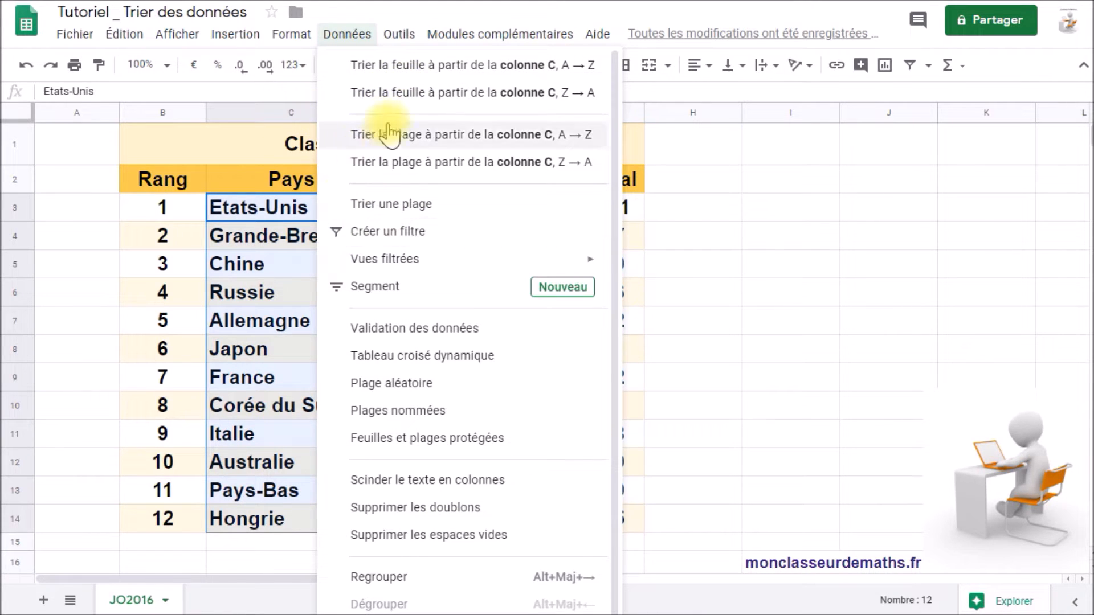
left_click(429, 67)
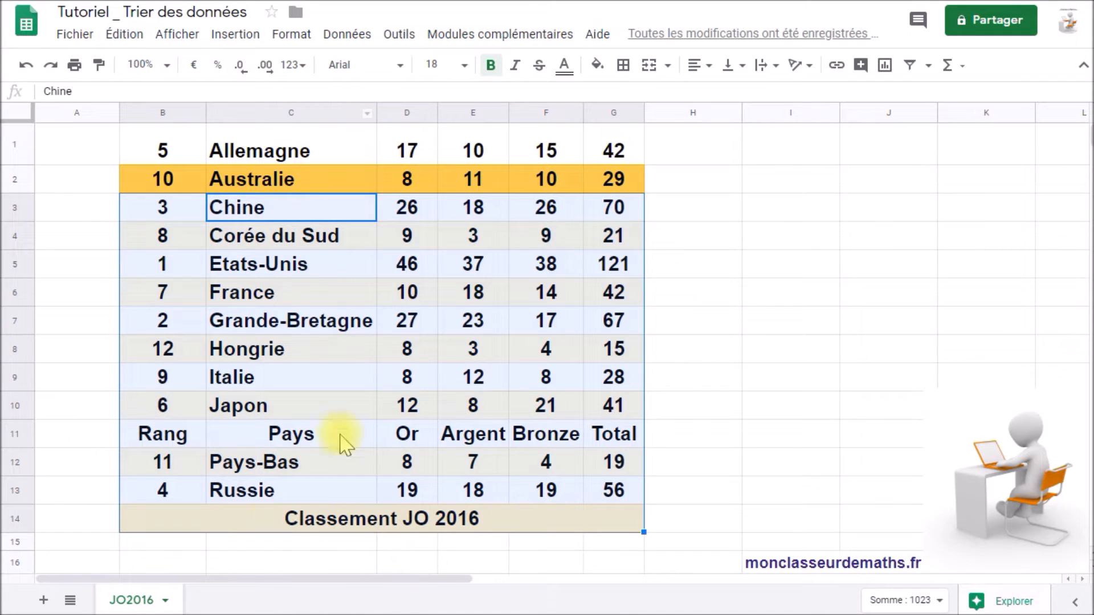
left_click(26, 64)
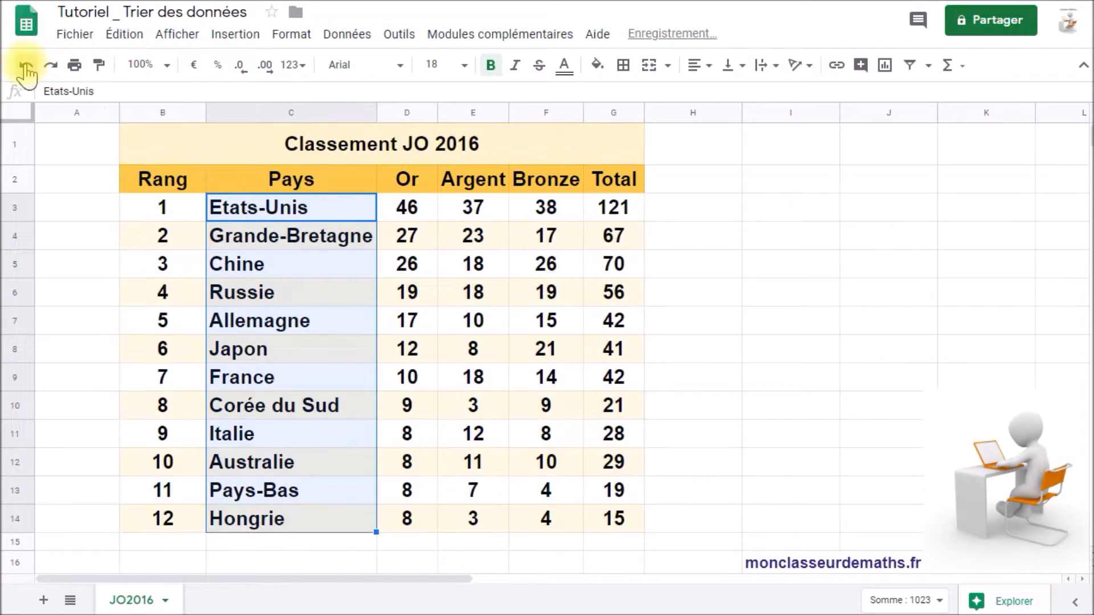
Step: Try sorting only the selected country names in C3:C14 as a range by column C from A to Z, and undo it
left_click(346, 35)
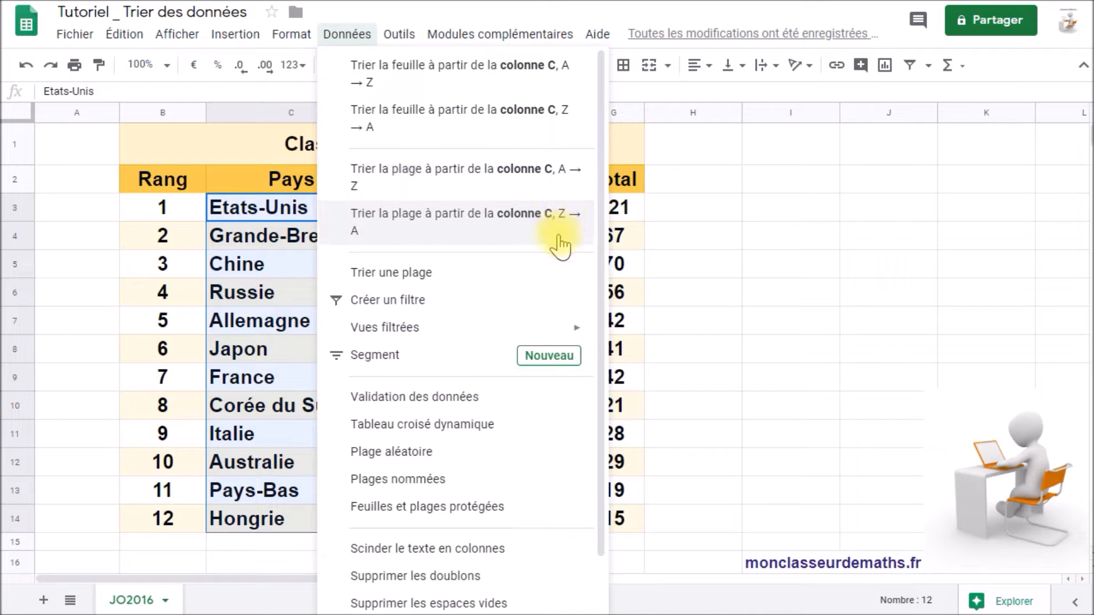
left_click(428, 177)
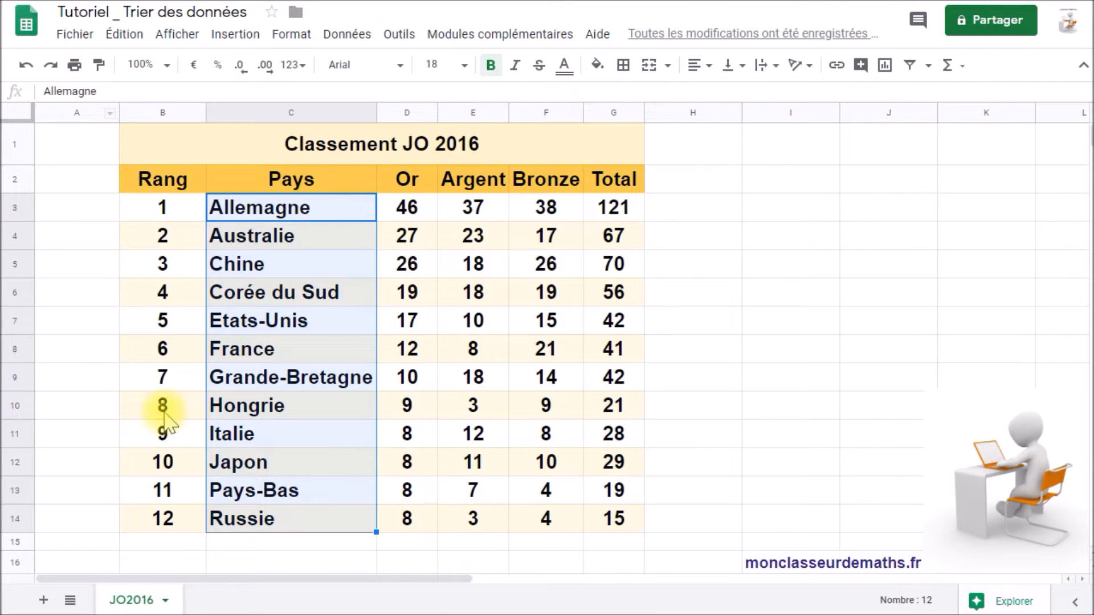
left_click(26, 64)
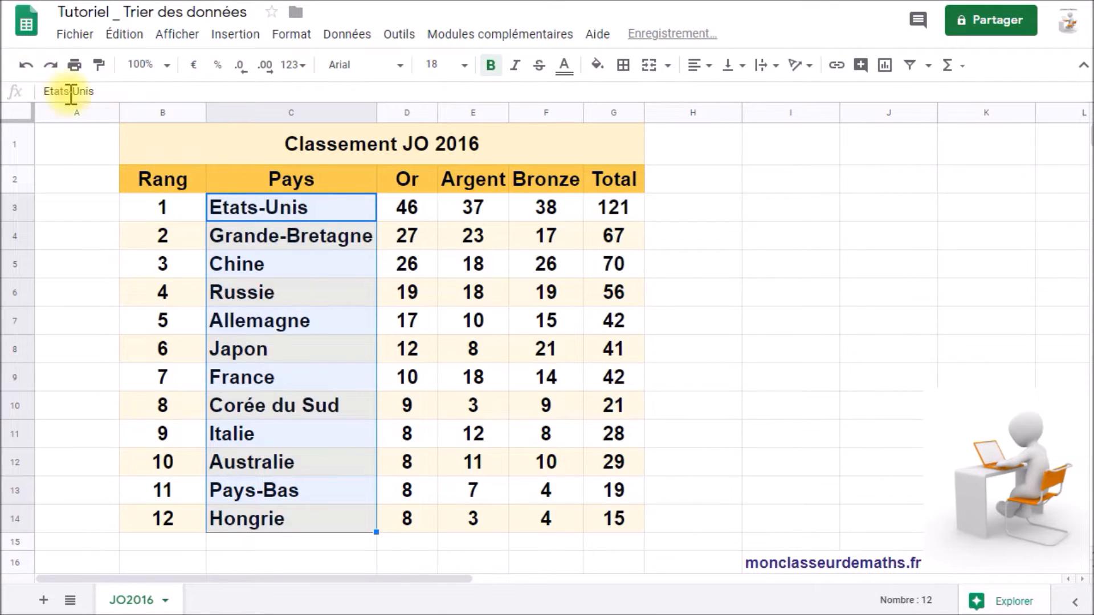
Step: Sort the range B3:G14 by column C in A → Z order and check the values in the Etats-Unis row
left_click(169, 214)
left_click_drag(169, 214, 610, 527)
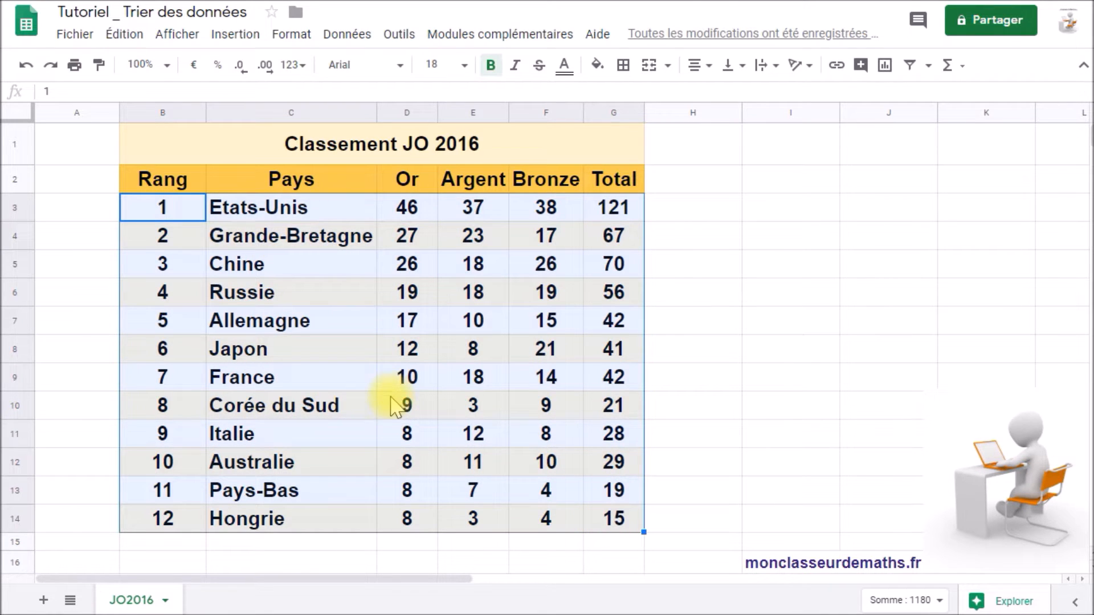
left_click(361, 46)
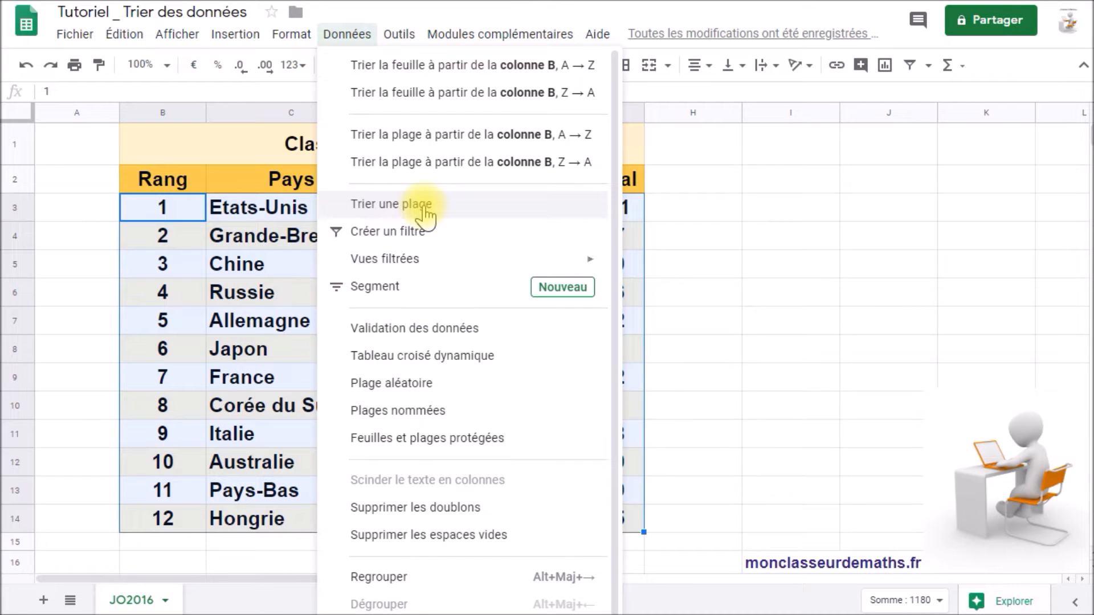
left_click(437, 212)
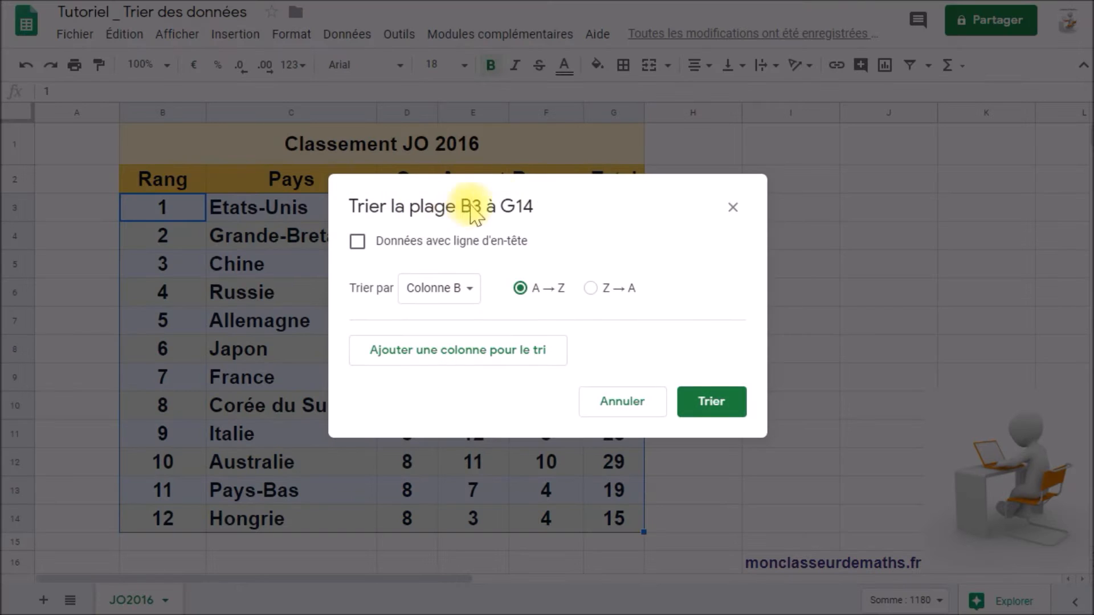
left_click_drag(538, 191, 758, 174)
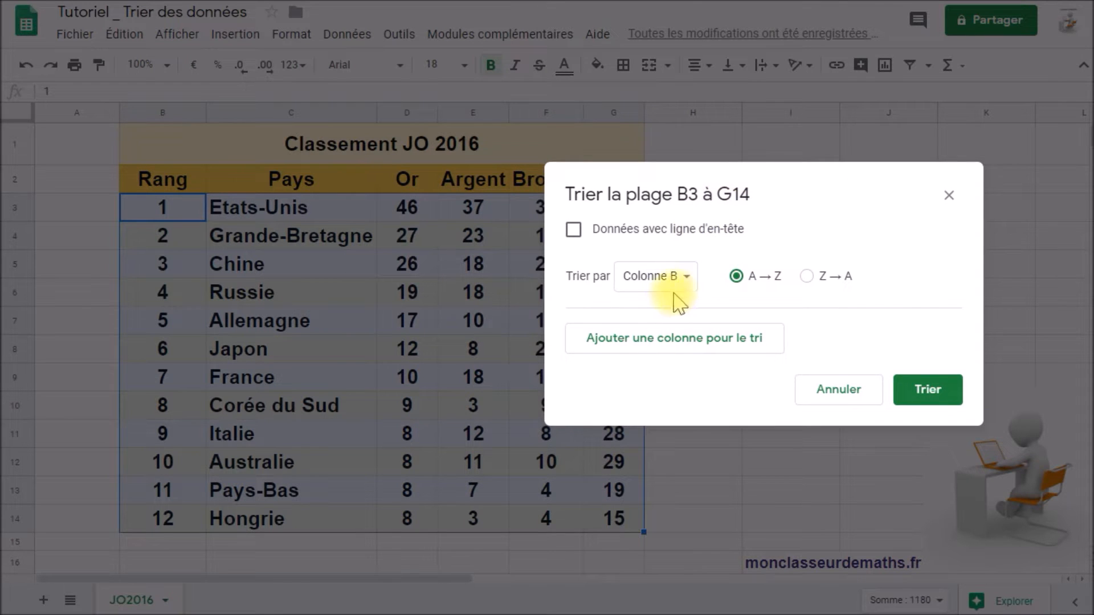
left_click(688, 279)
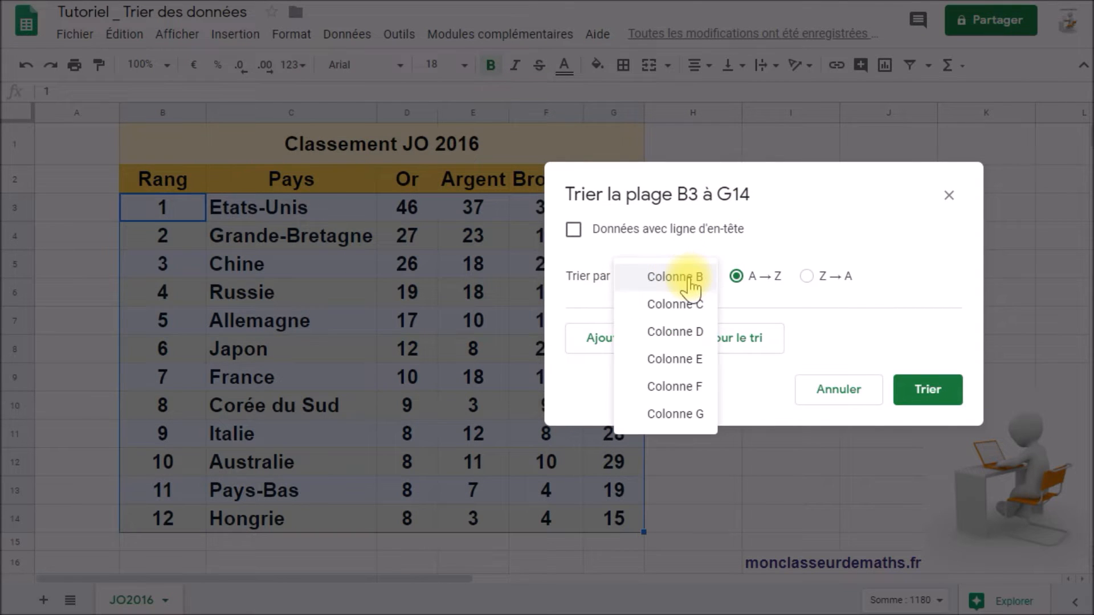
left_click(678, 305)
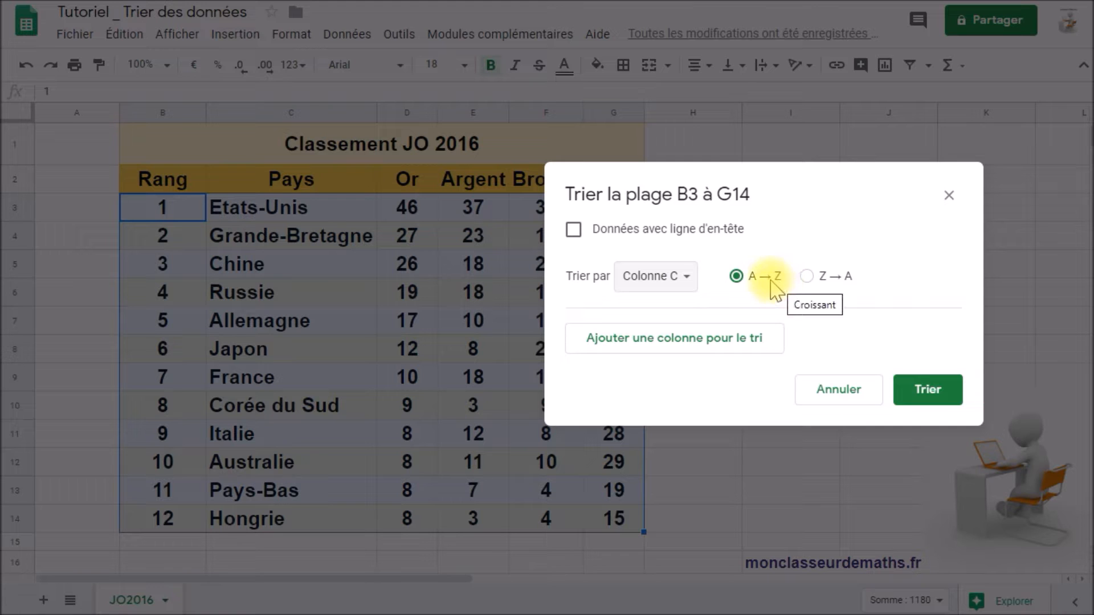
left_click(937, 393)
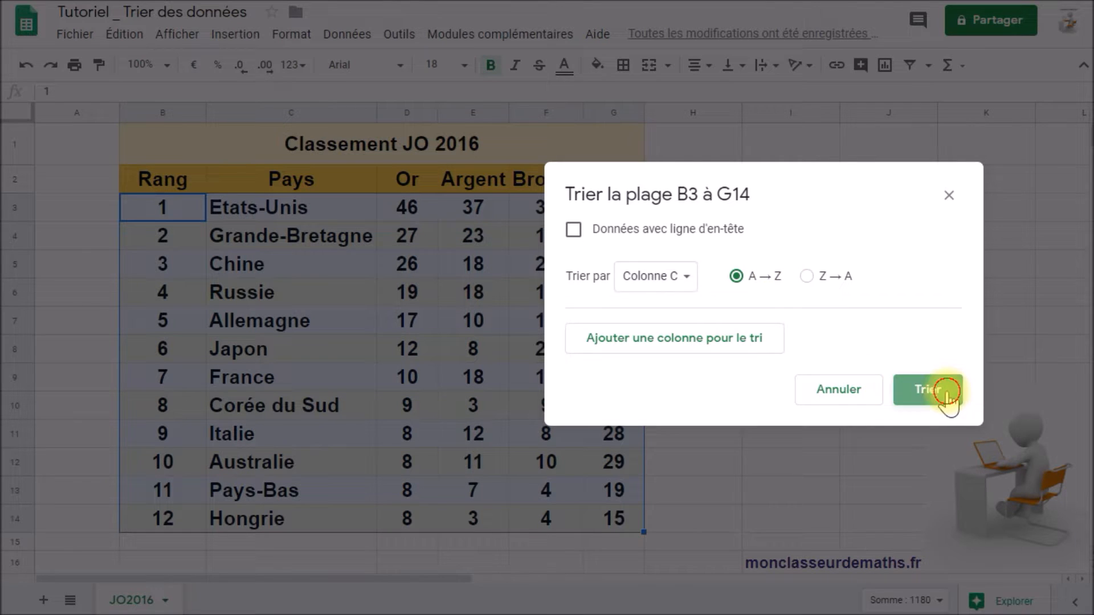
left_click(369, 435)
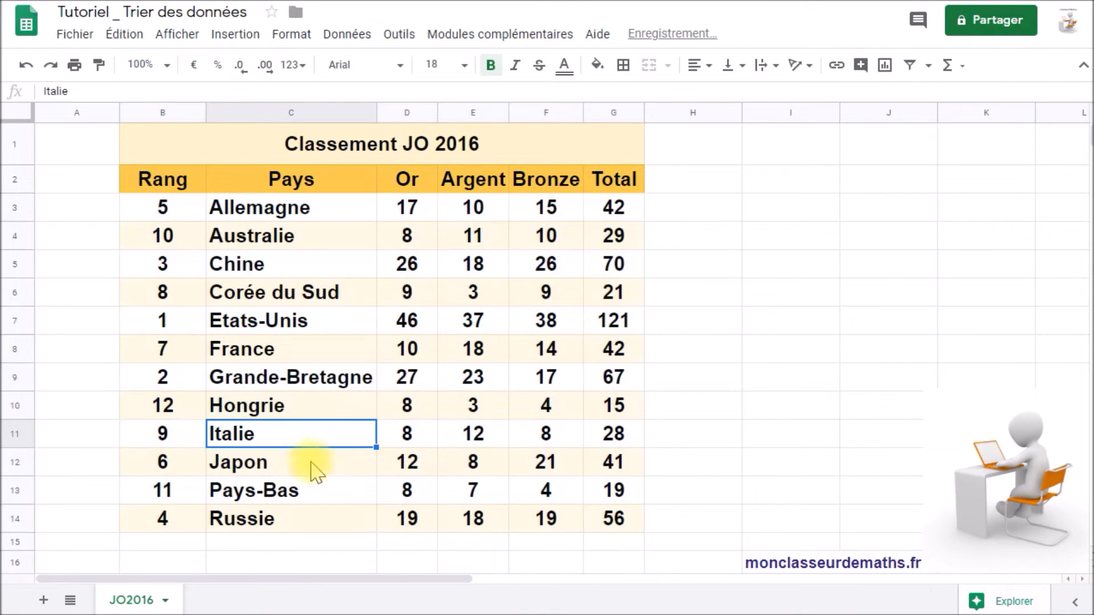
left_click(170, 321)
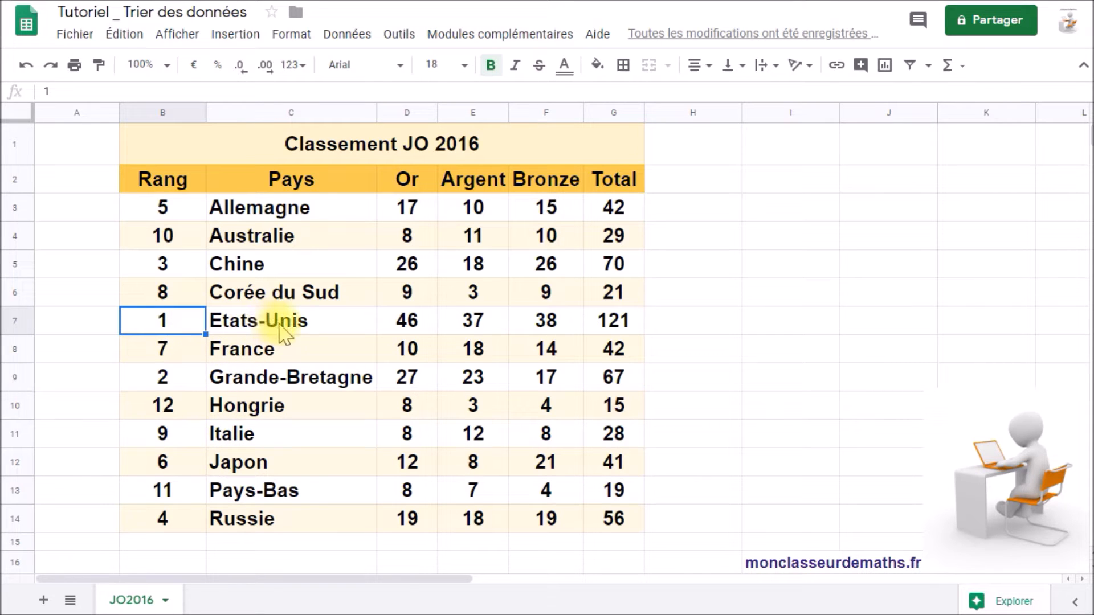
left_click(416, 325)
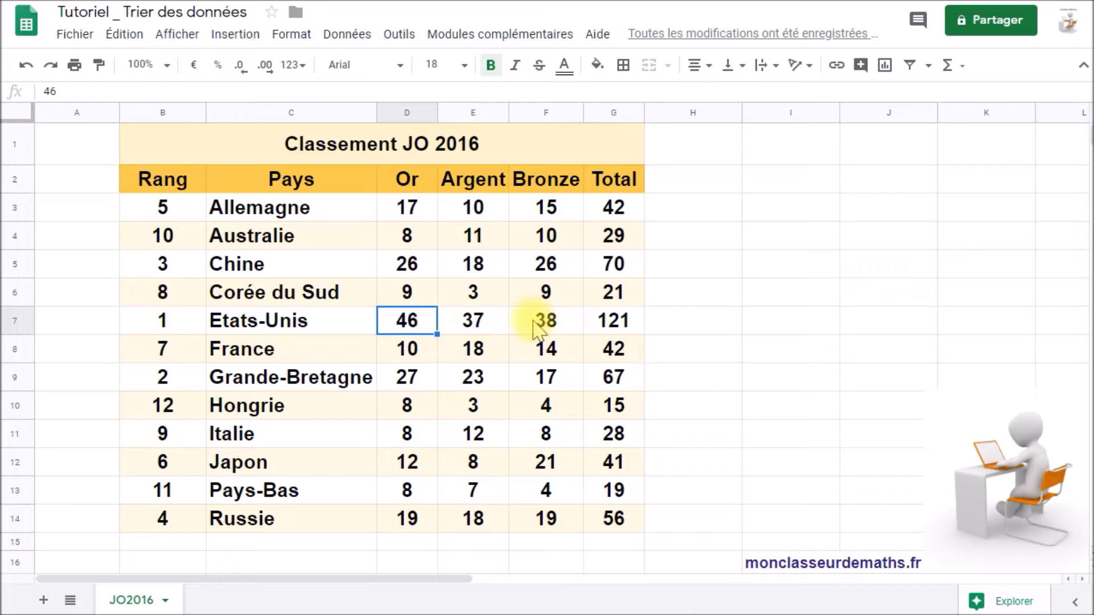
left_click(614, 328)
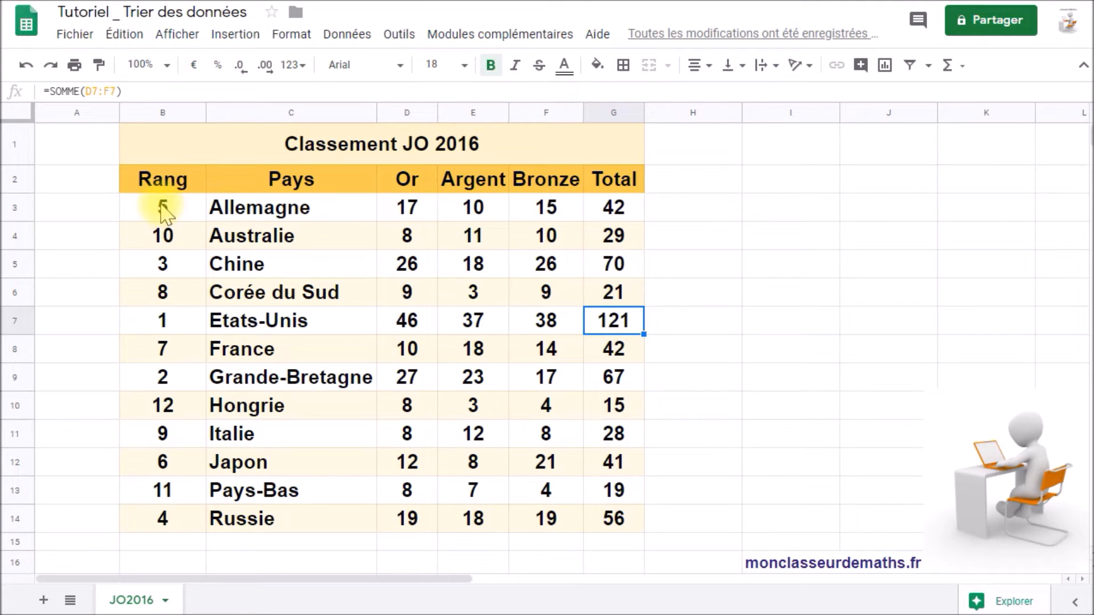
Step: Sort the range B3:G14 by the Total column (column G) in ascending A → Z order
mouse_move(160, 208)
left_mouse_down()
mouse_move(371, 408)
mouse_move(501, 496)
mouse_move(612, 521)
left_mouse_up()
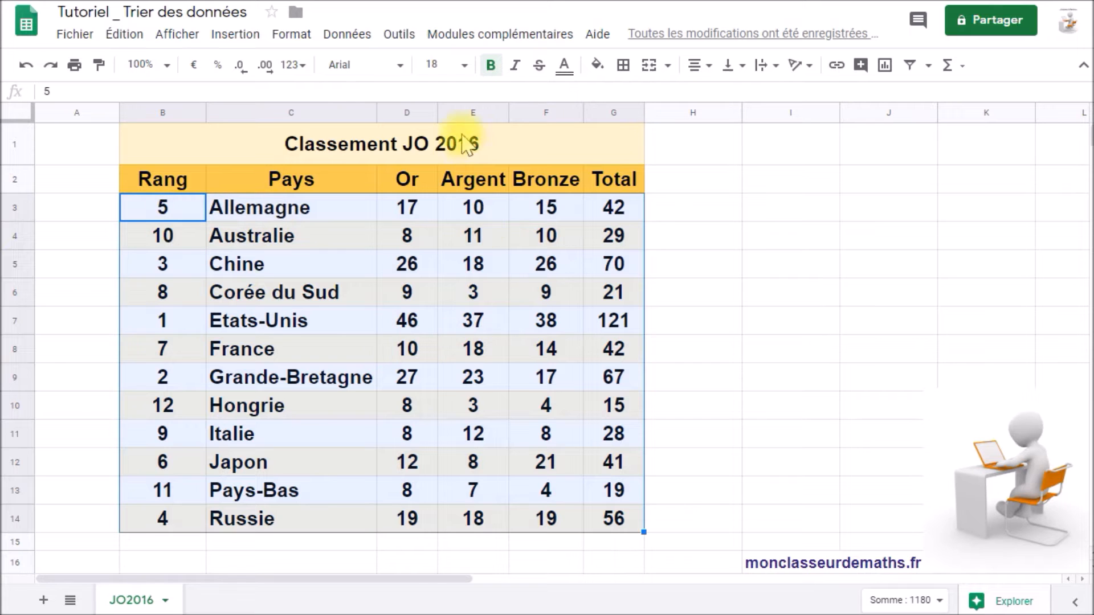
left_click(353, 33)
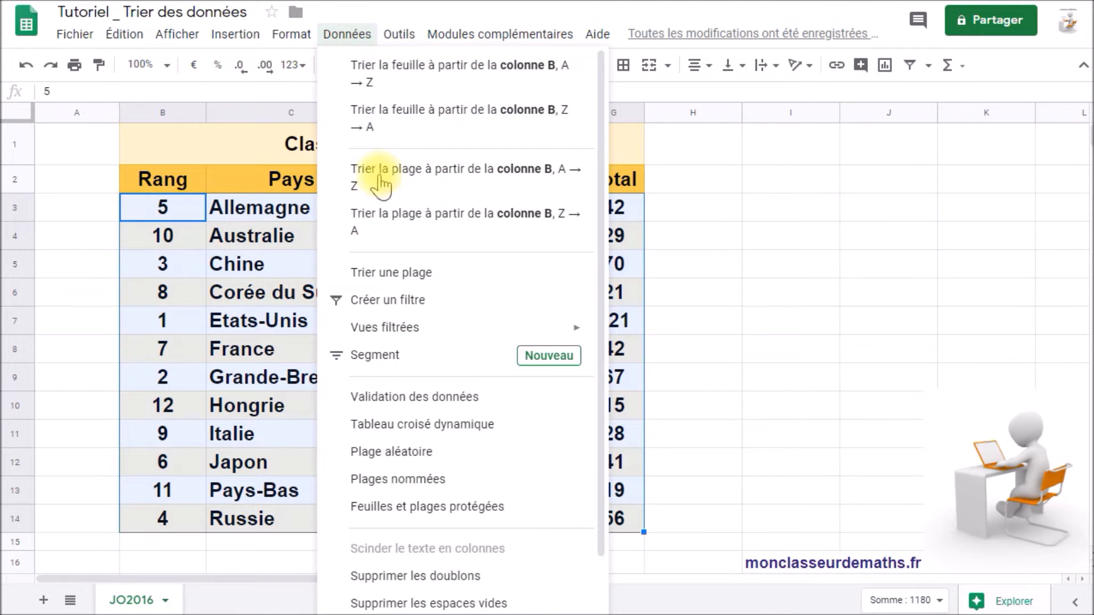
left_click(369, 274)
left_click_drag(507, 197, 823, 182)
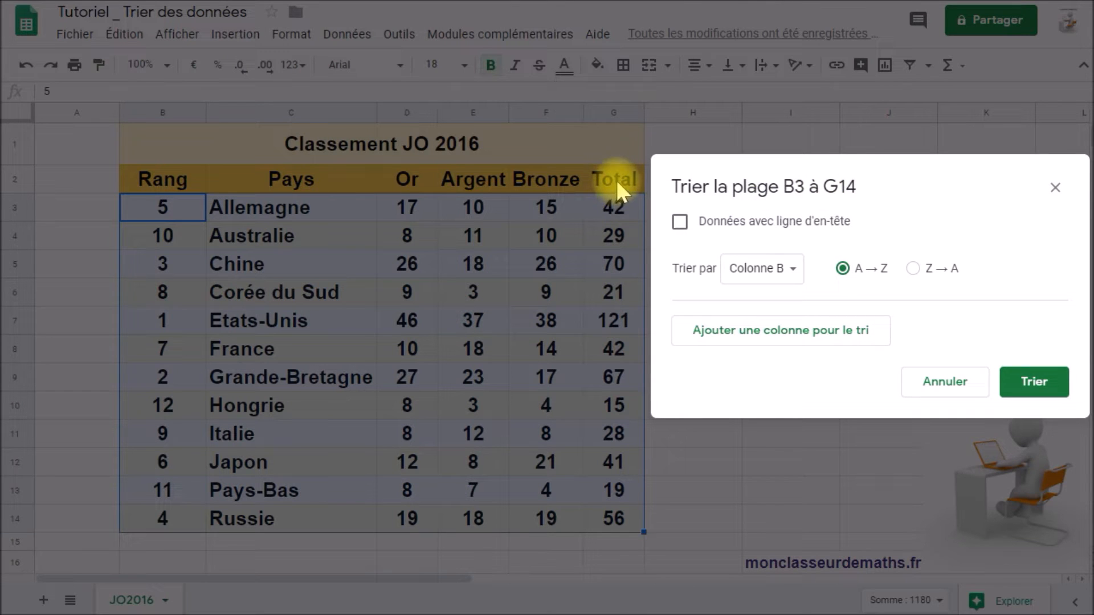
left_click(792, 269)
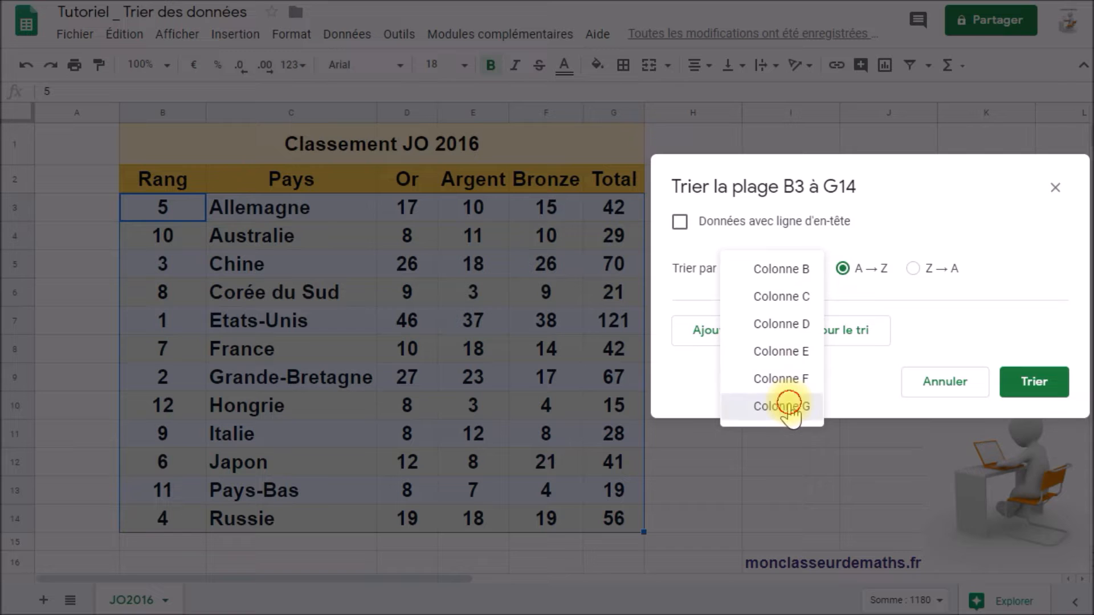
left_click(789, 404)
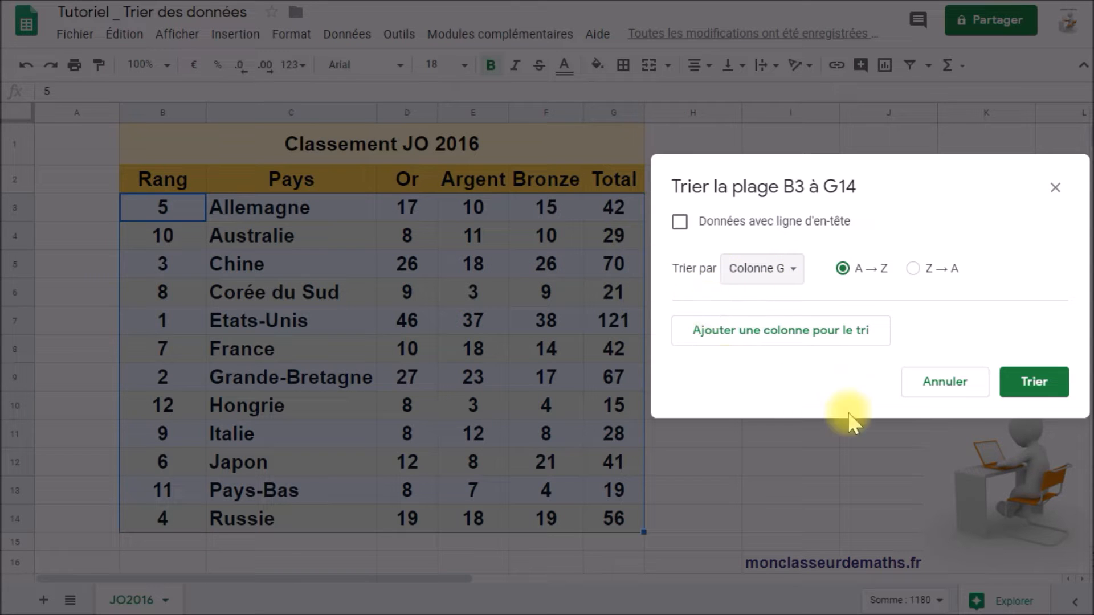
left_click(1038, 385)
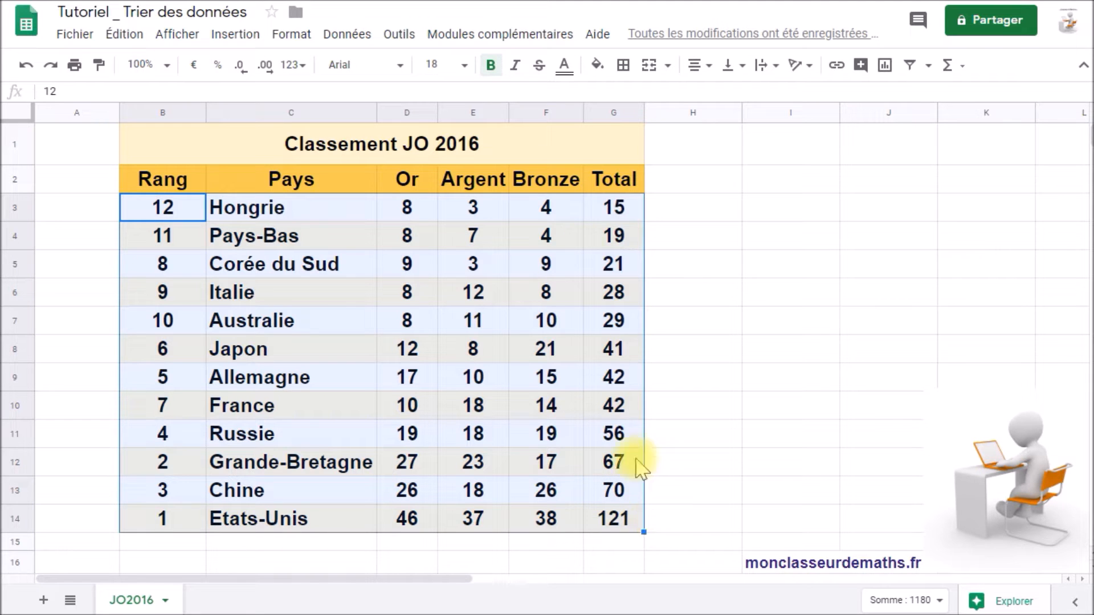
Step: Sort the range B3:G14 by the Total column (column G) in descending Z → A order and deselect the table
left_click(349, 33)
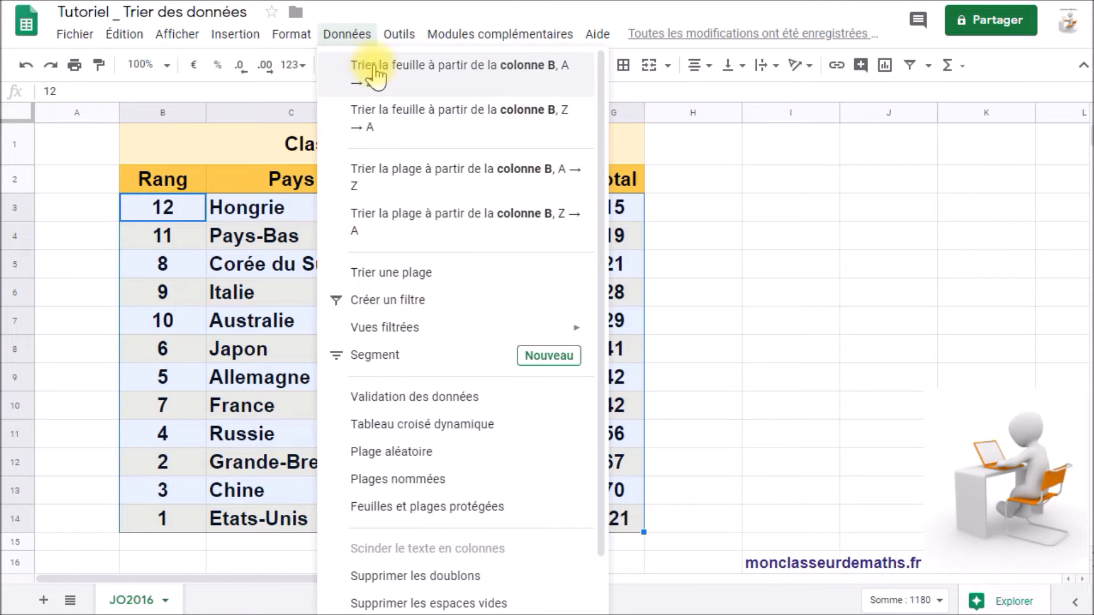
left_click(416, 273)
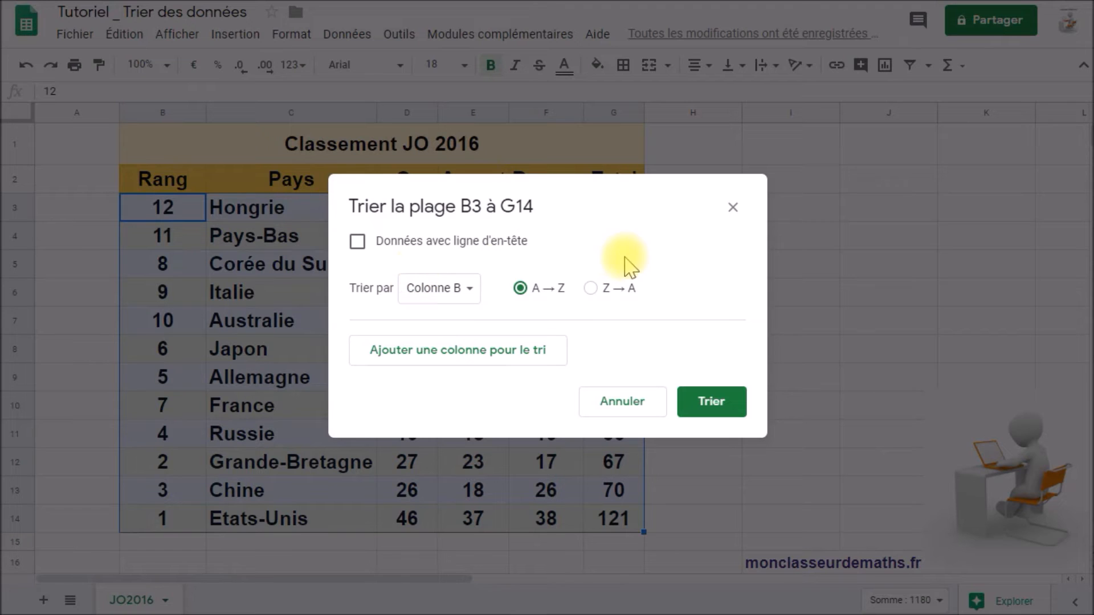
left_click_drag(570, 193, 899, 183)
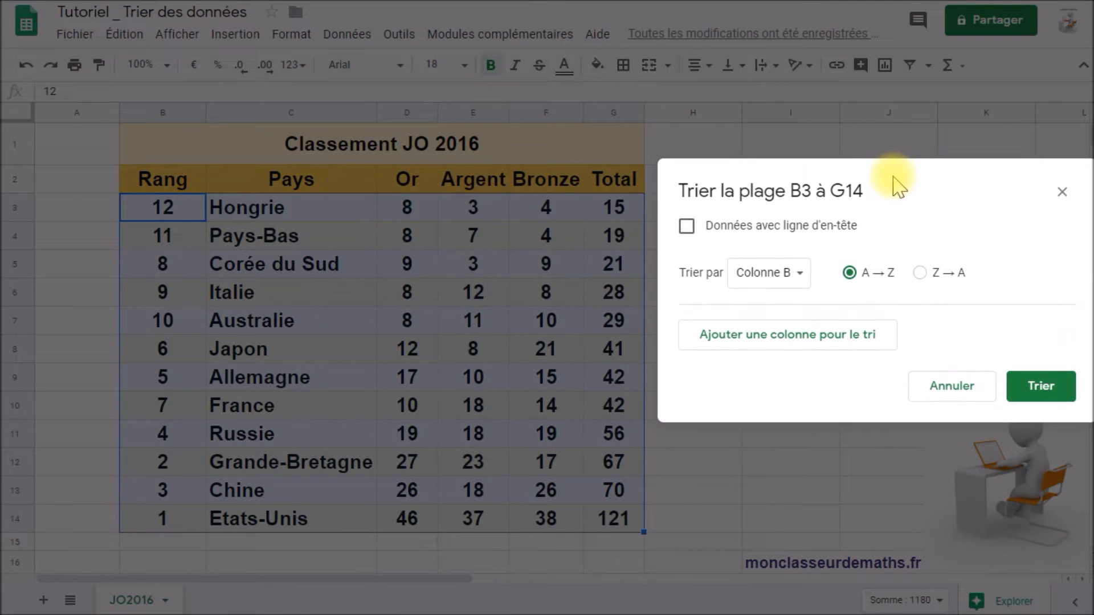
left_click(801, 275)
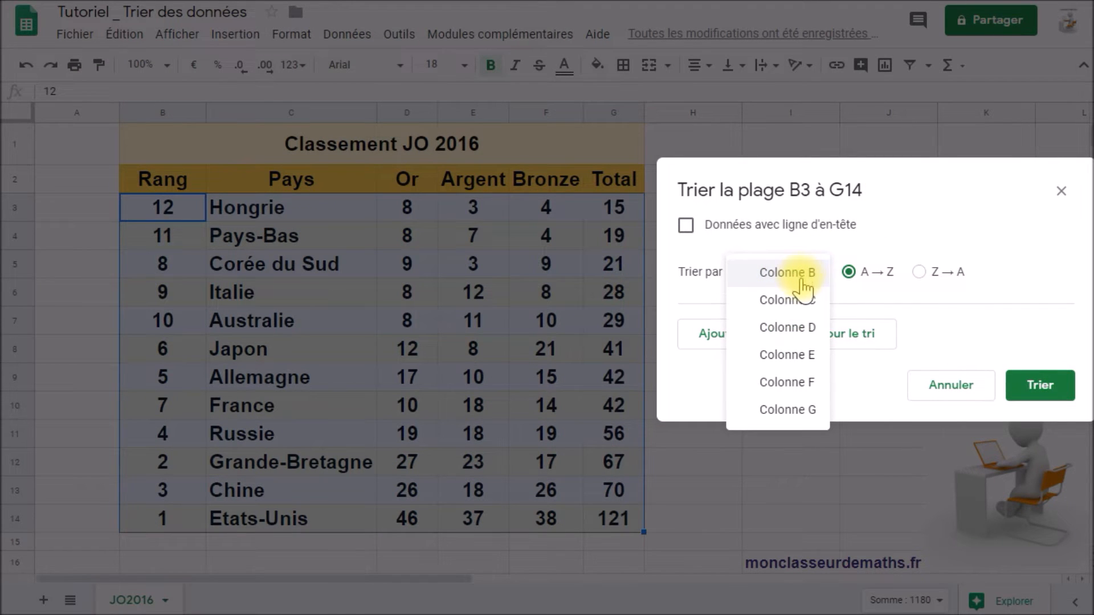
left_click(794, 412)
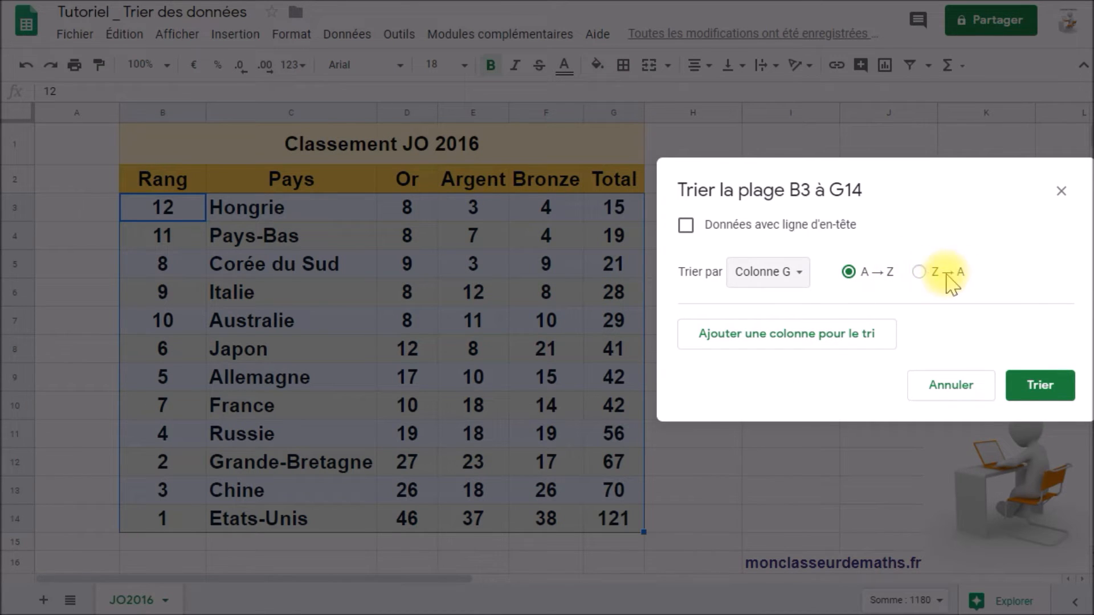
left_click(920, 273)
left_click(1039, 385)
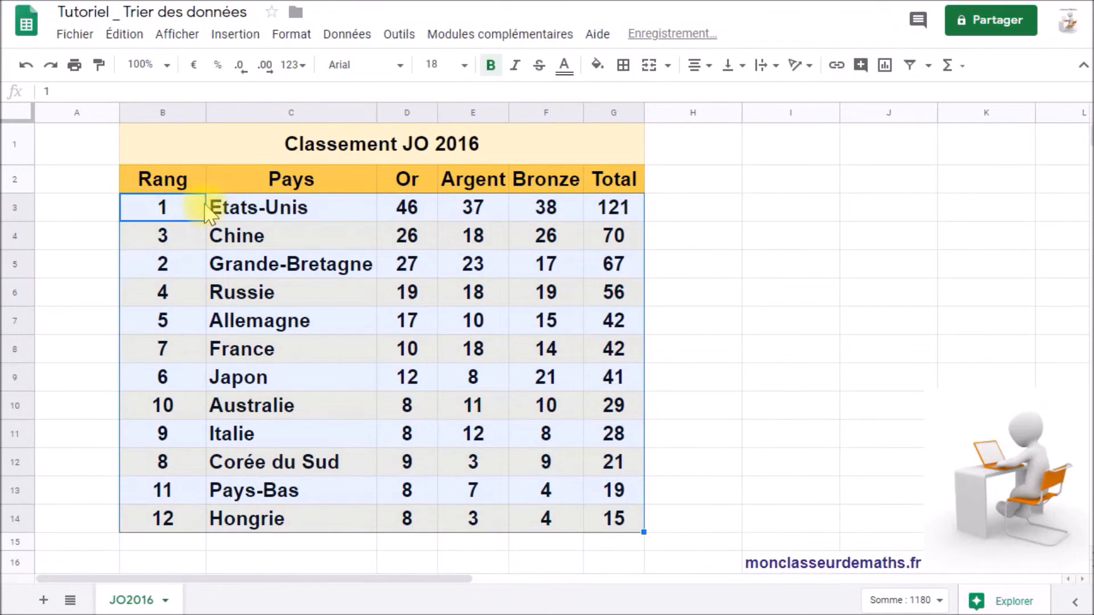
left_click(672, 216)
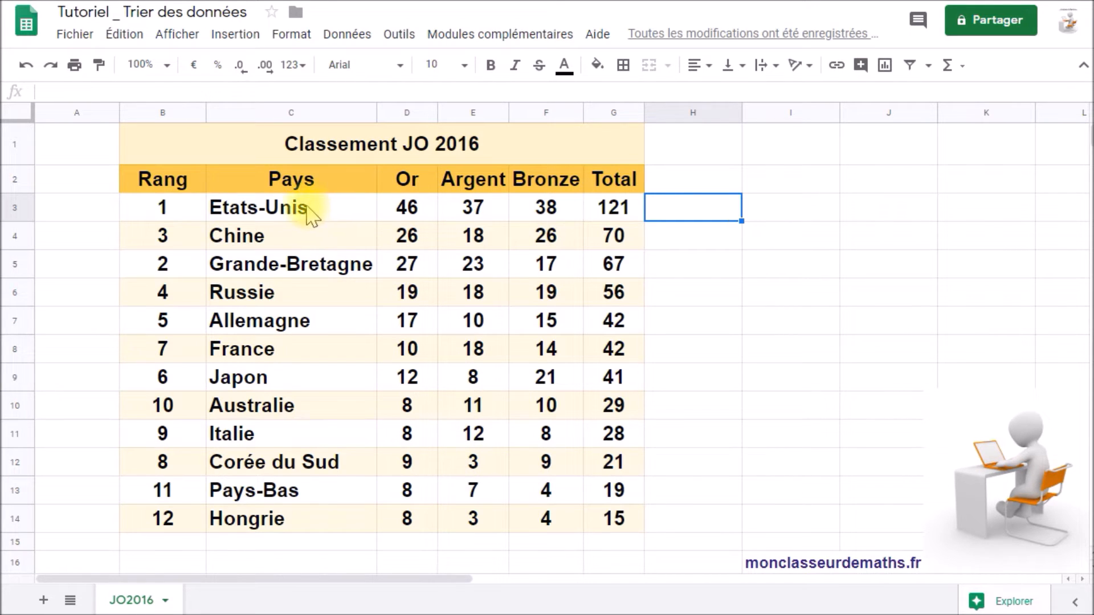
Step: Sort only the rank numbers in B3:B14 as a range by column B in A → Z order
left_click_drag(268, 211, 473, 349)
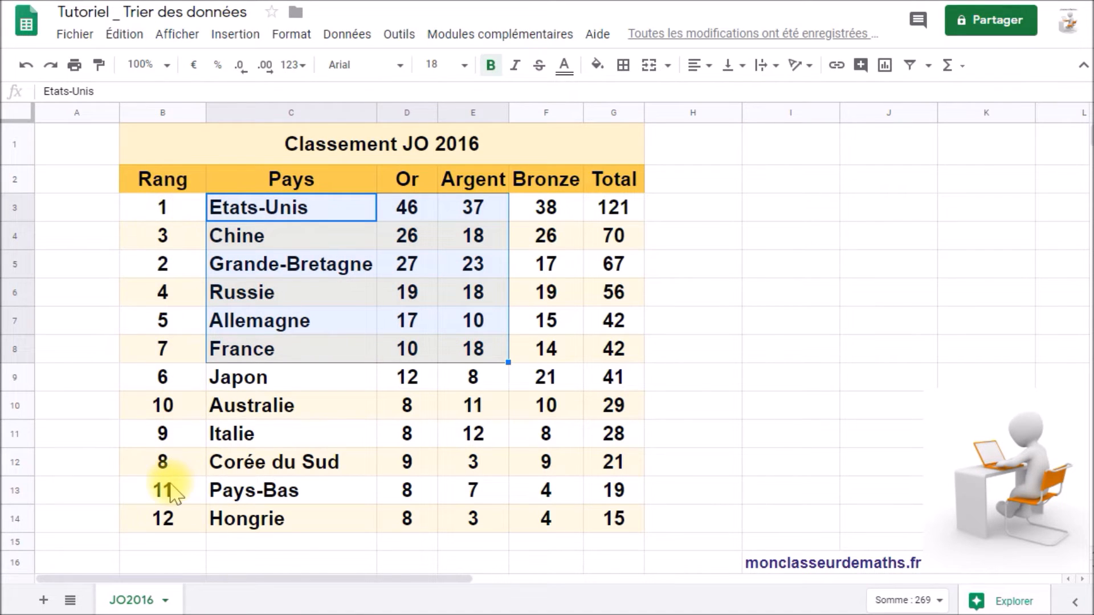
left_click_drag(174, 205, 188, 515)
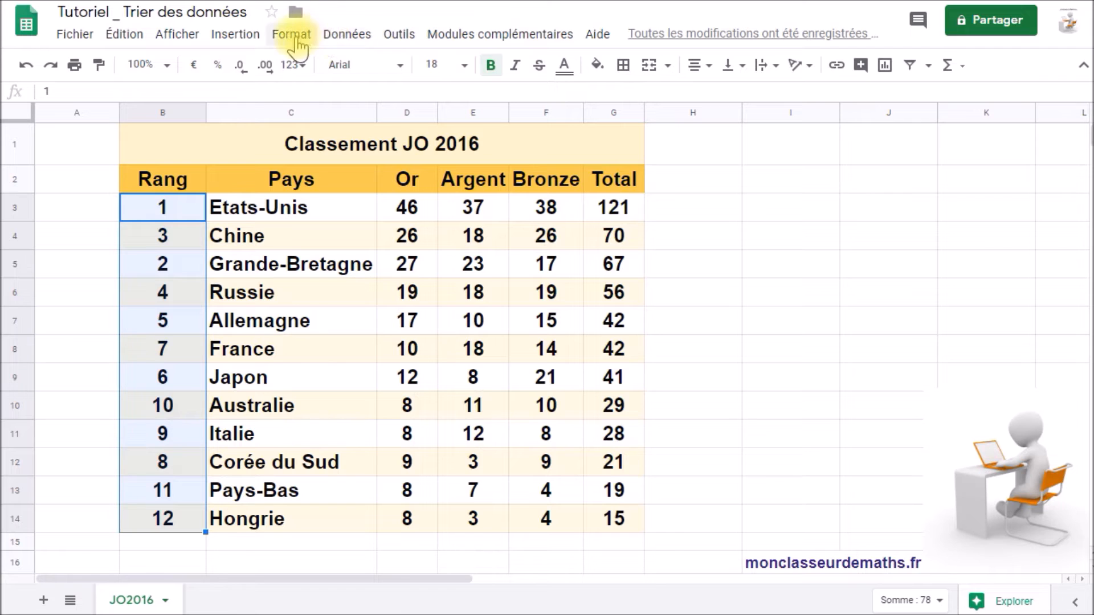
left_click(333, 38)
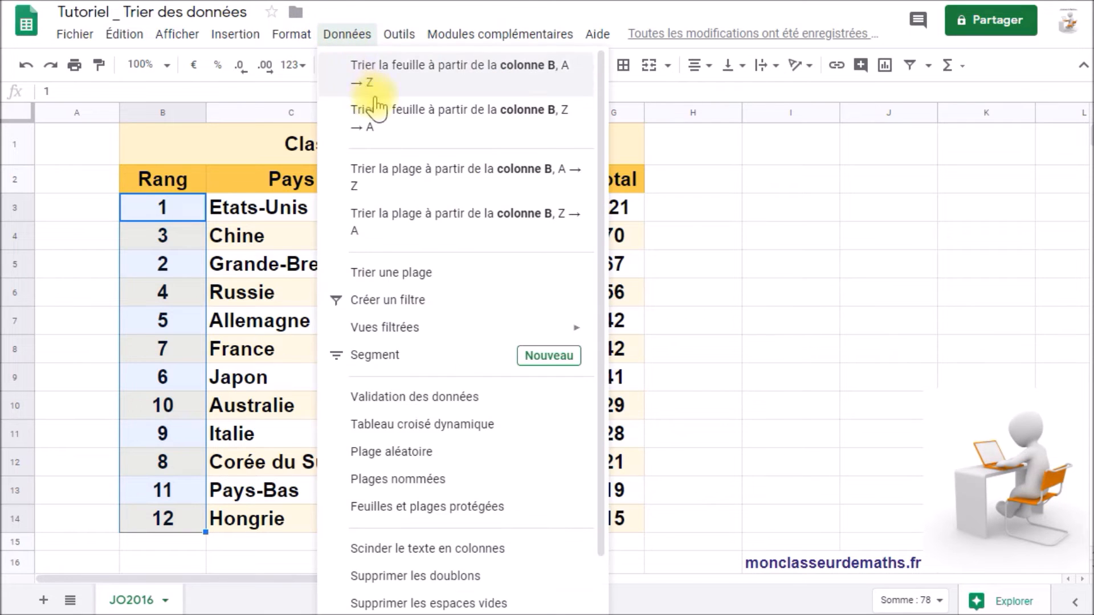
left_click(533, 182)
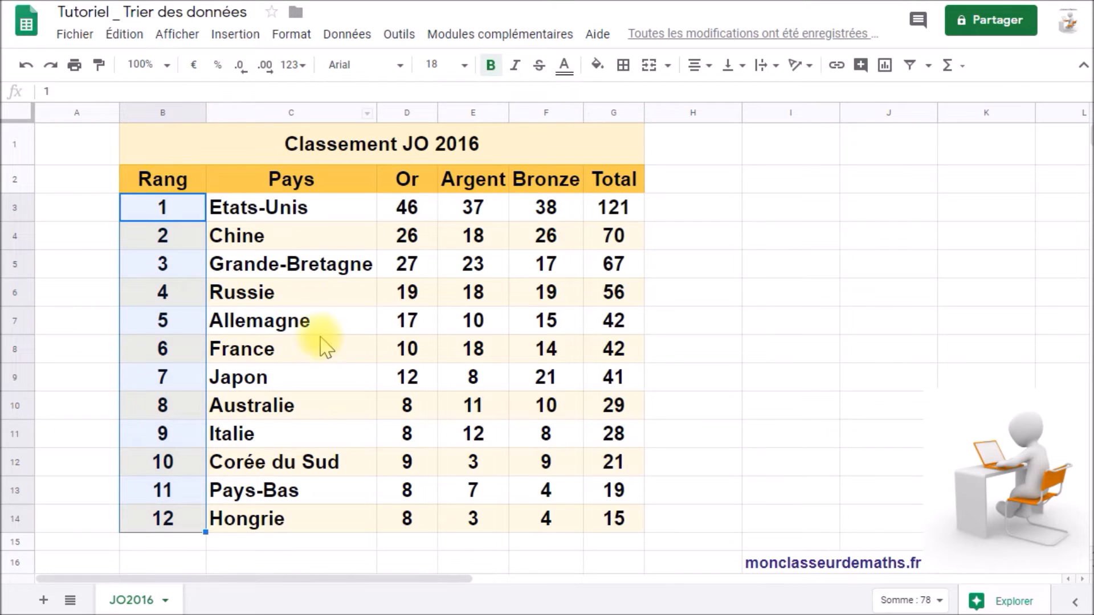
Step: Sort the range C3:G14 by column D (Or) in descending Z → A order, leaving out the rank column, and deselect the range
left_click_drag(297, 207, 608, 510)
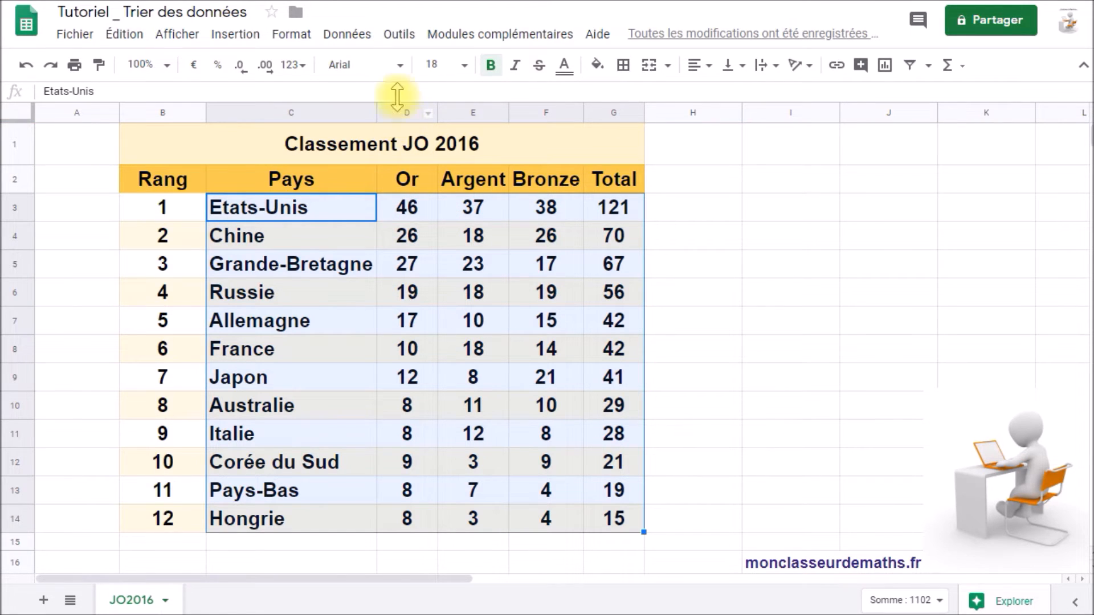
left_click(347, 34)
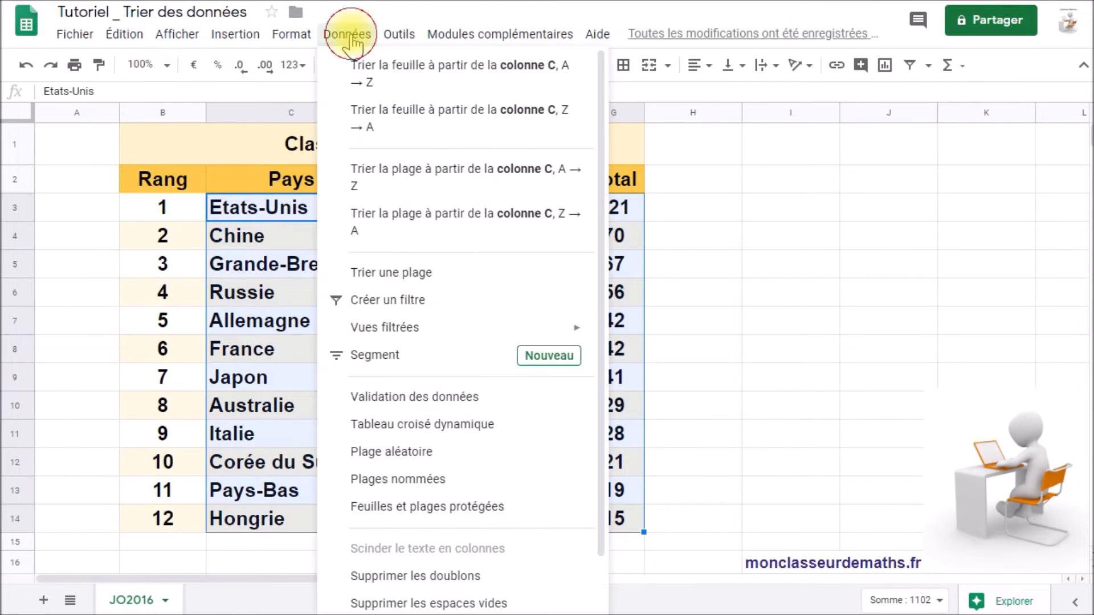
left_click(392, 273)
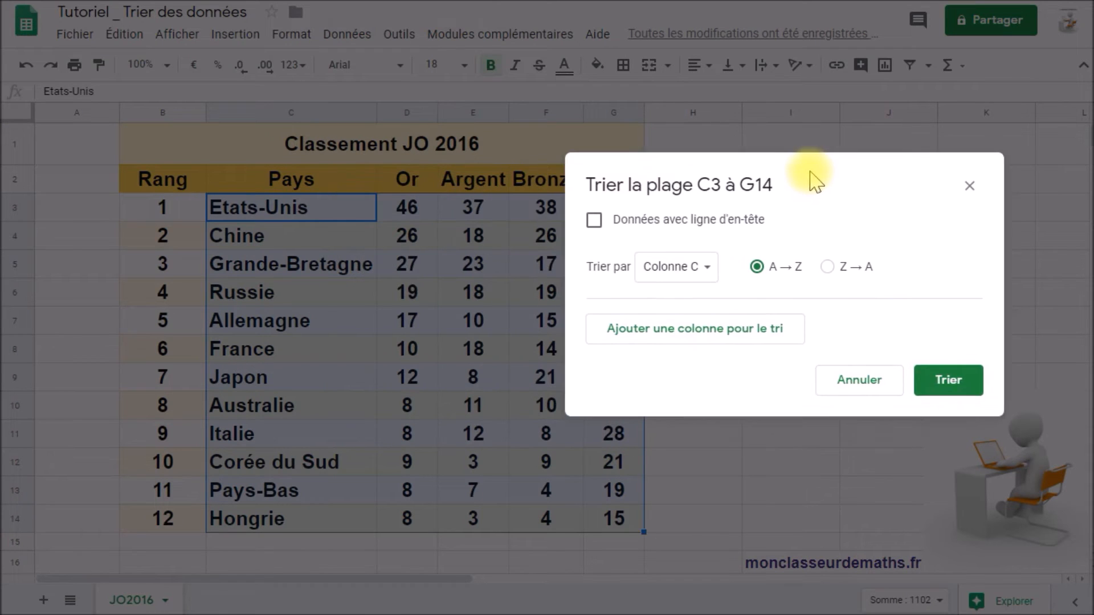
left_click(726, 273)
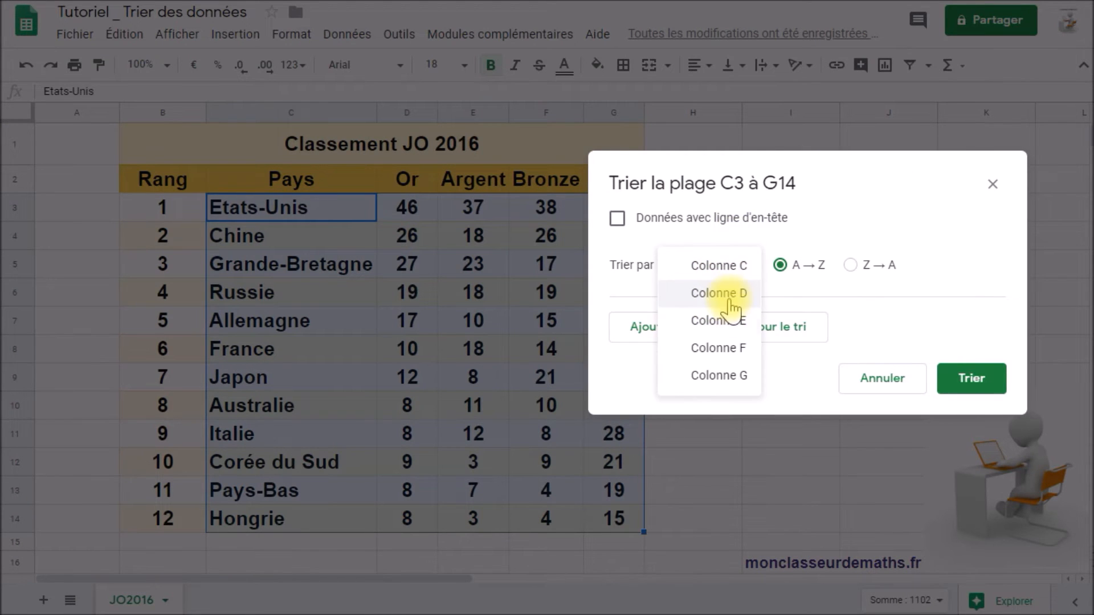
left_click(731, 294)
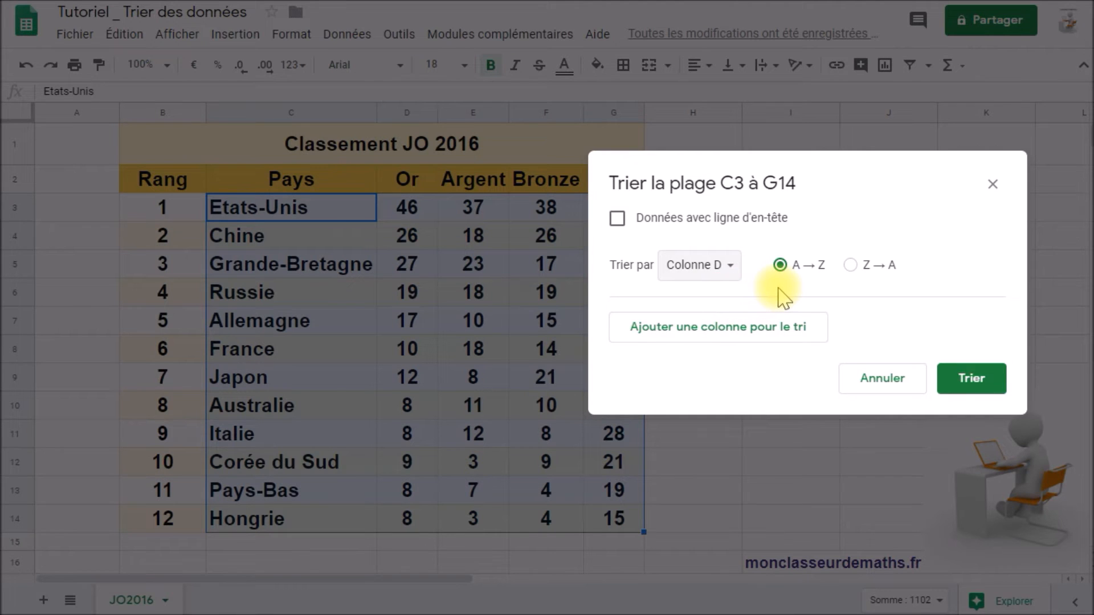
left_click(850, 265)
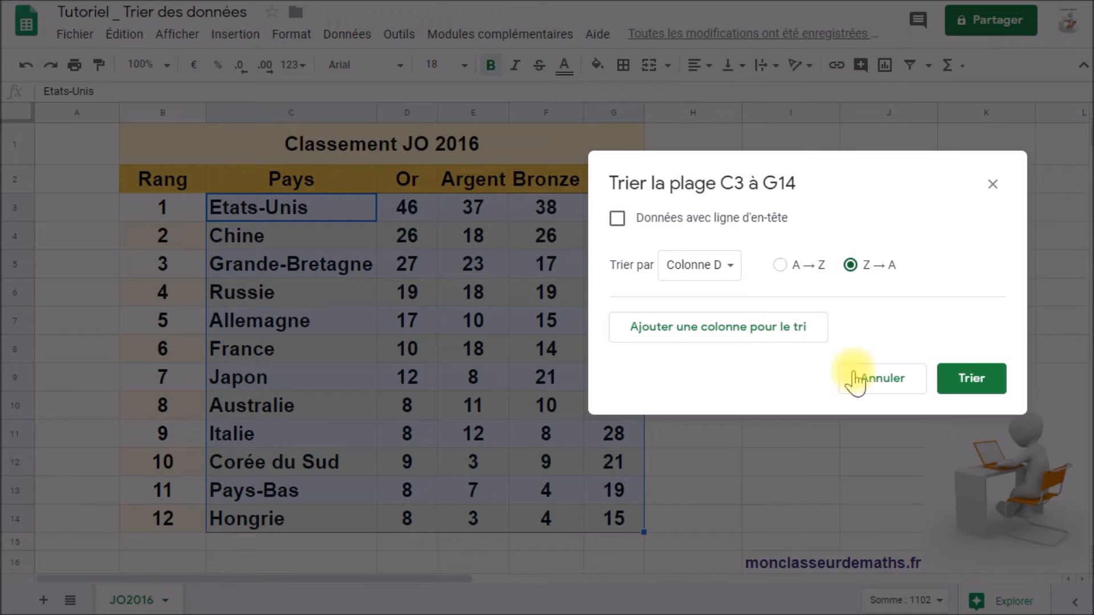
left_click(969, 382)
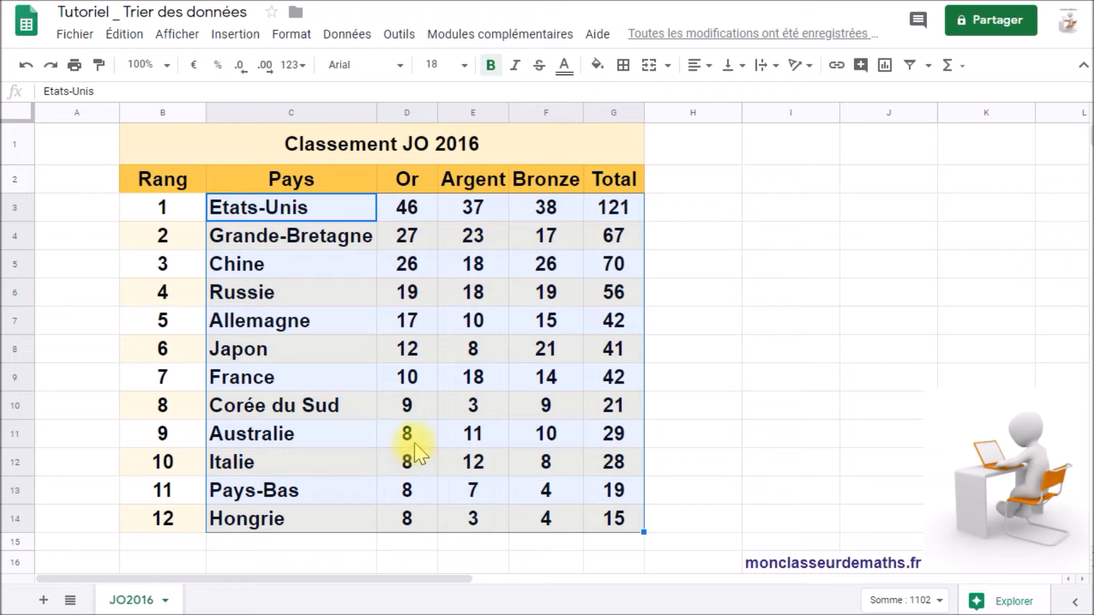
left_click(435, 457)
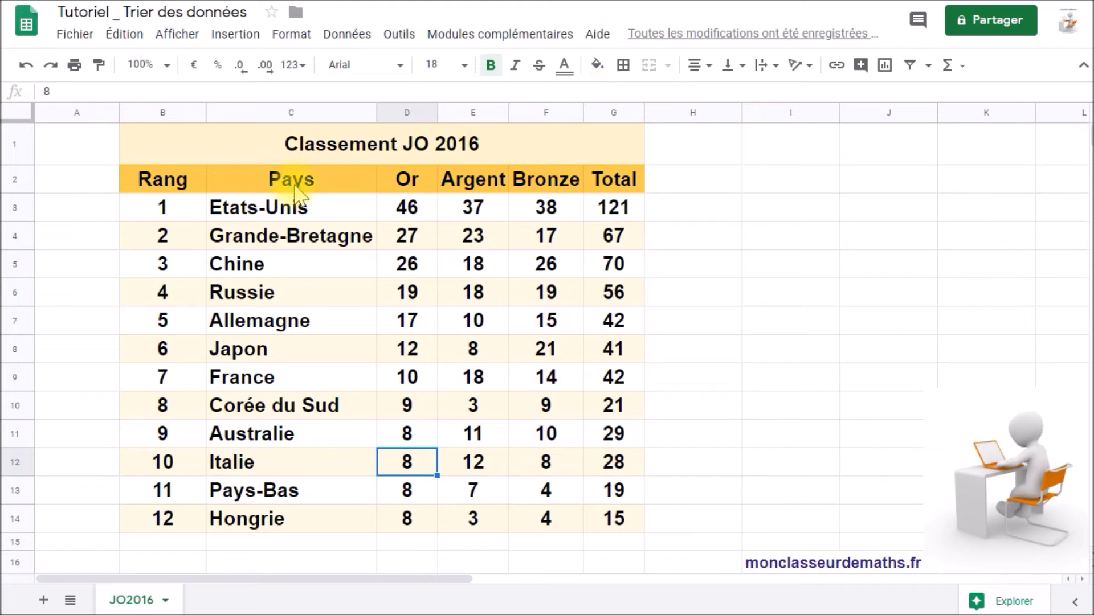
Step: Set up a range sort of C2:G14 with a header row, using Or in Z → A order as the first criterion
left_click_drag(290, 188, 618, 519)
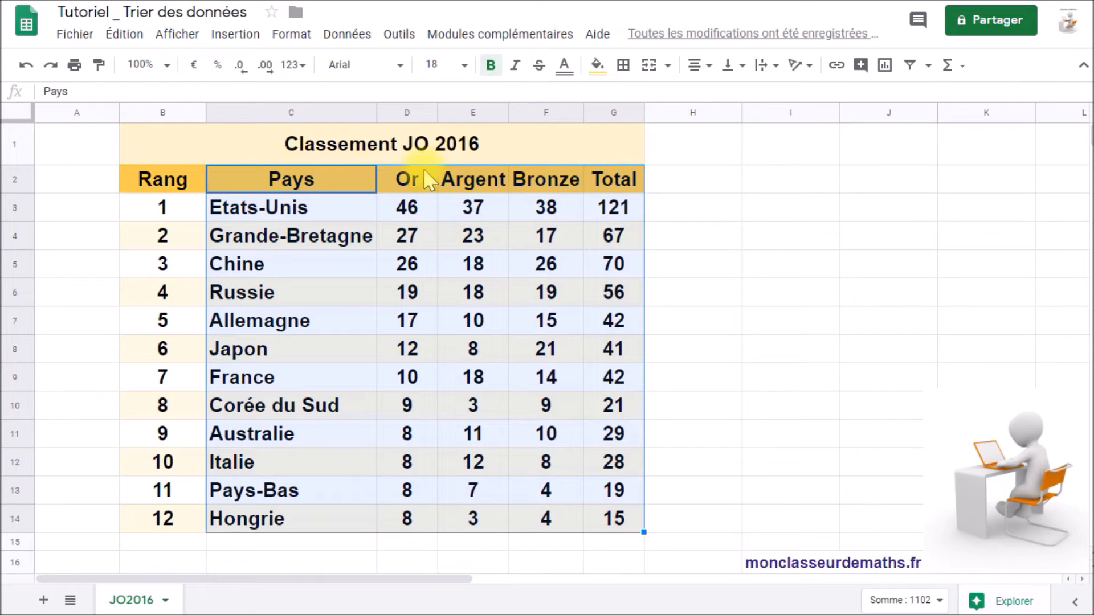
left_click(347, 35)
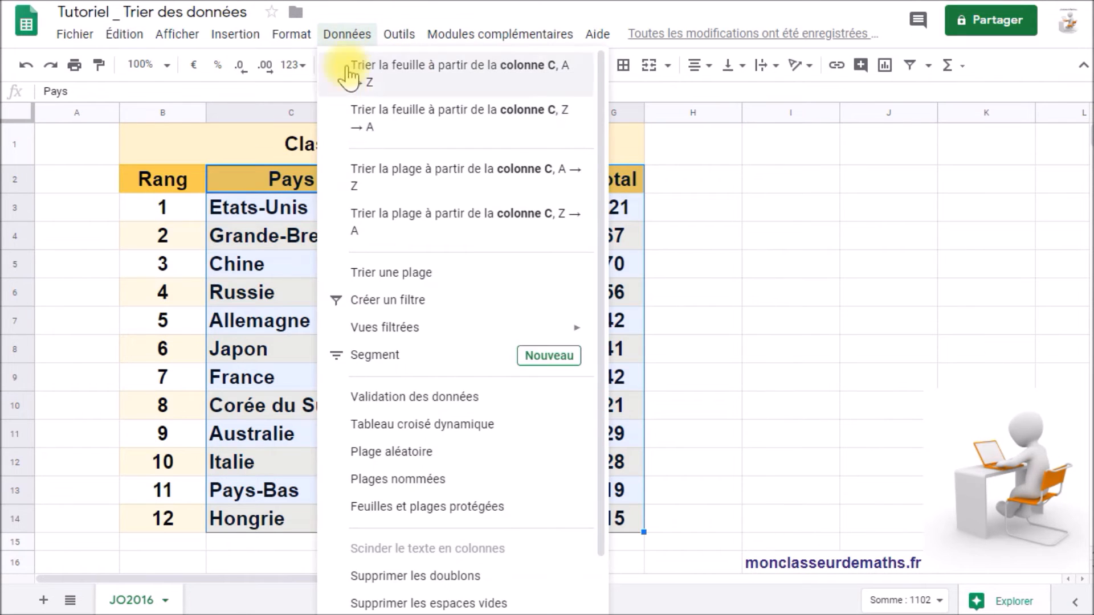
left_click(387, 271)
left_click_drag(511, 212, 806, 191)
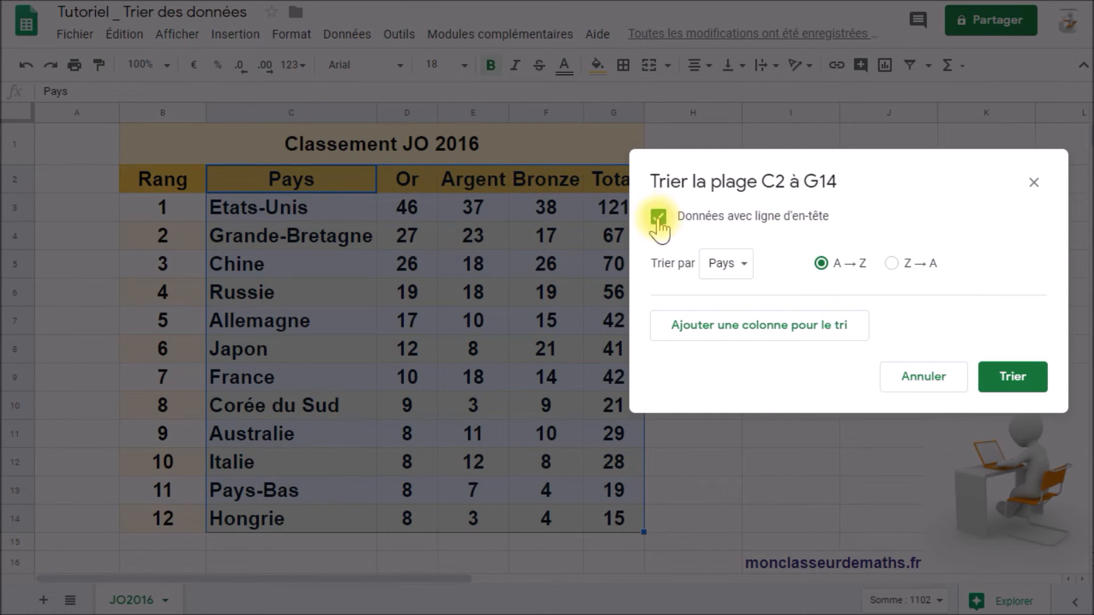
left_click(744, 268)
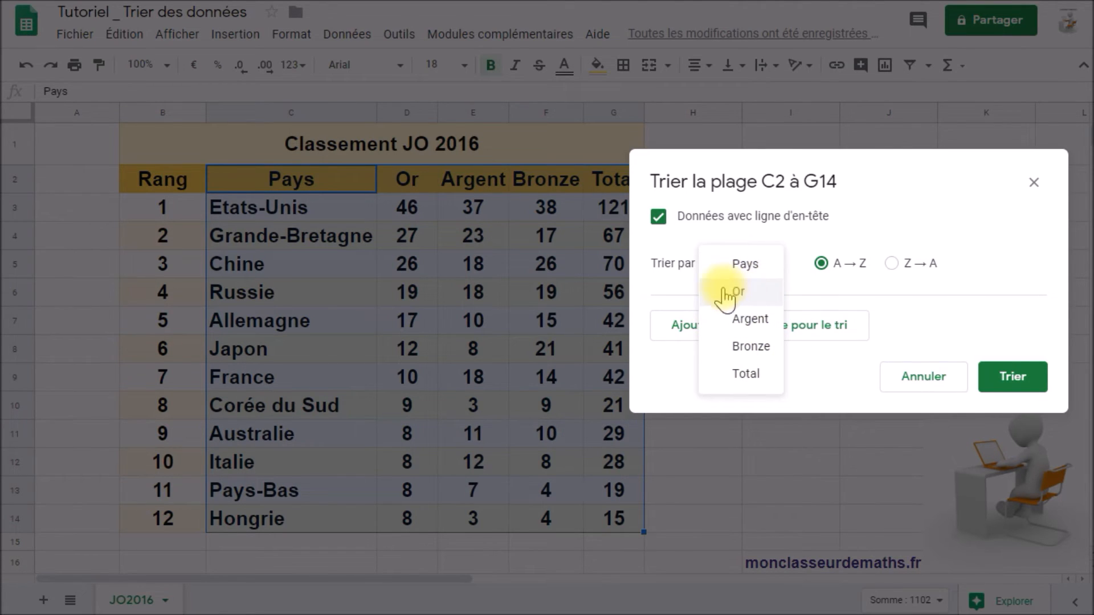
left_click(740, 293)
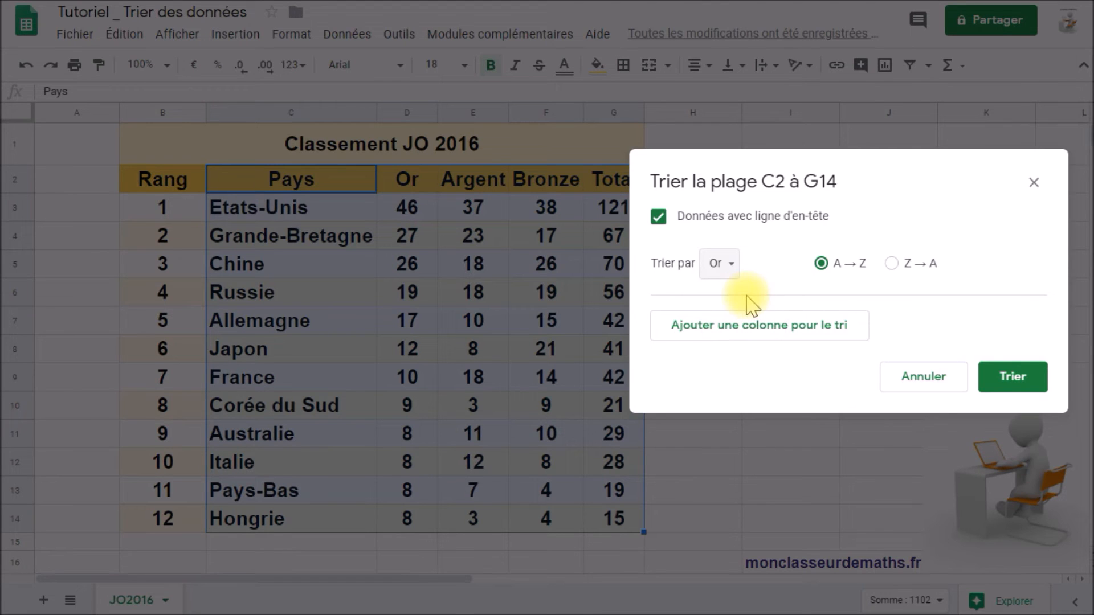
left_click(891, 263)
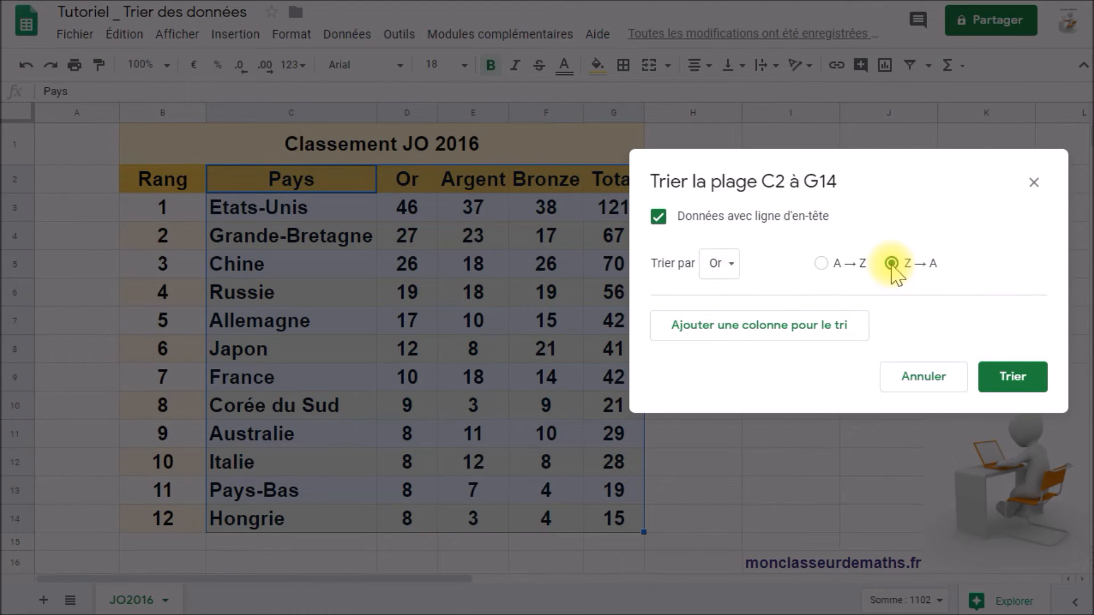
Step: Add Argent and Bronze as second and third sort criteria, both Z → A, apply the sort and deselect the table
left_click(758, 327)
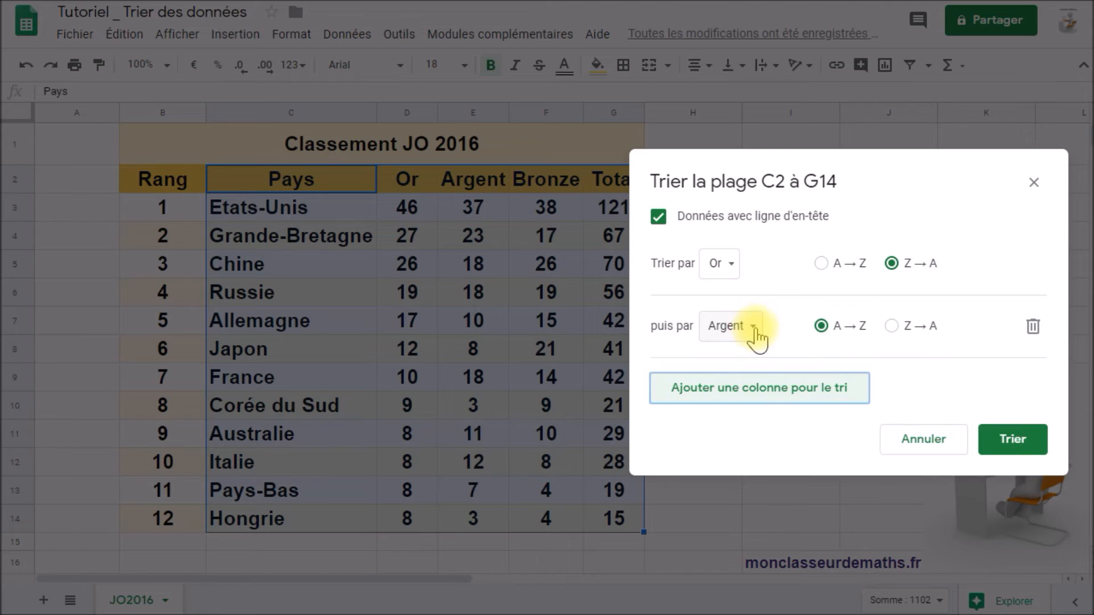
left_click(892, 326)
left_click(787, 389)
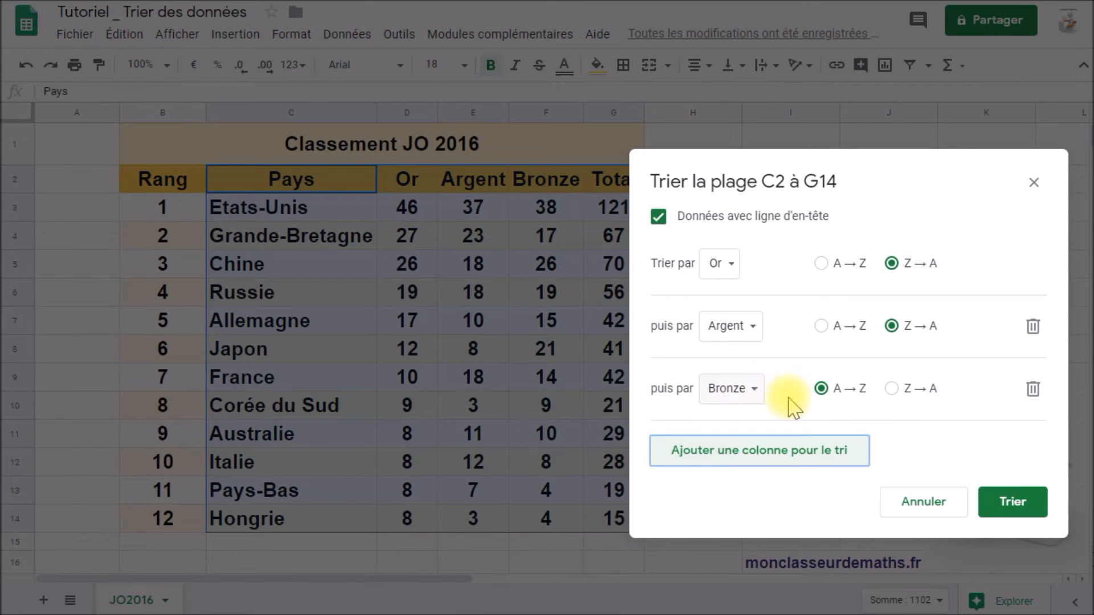
left_click(892, 389)
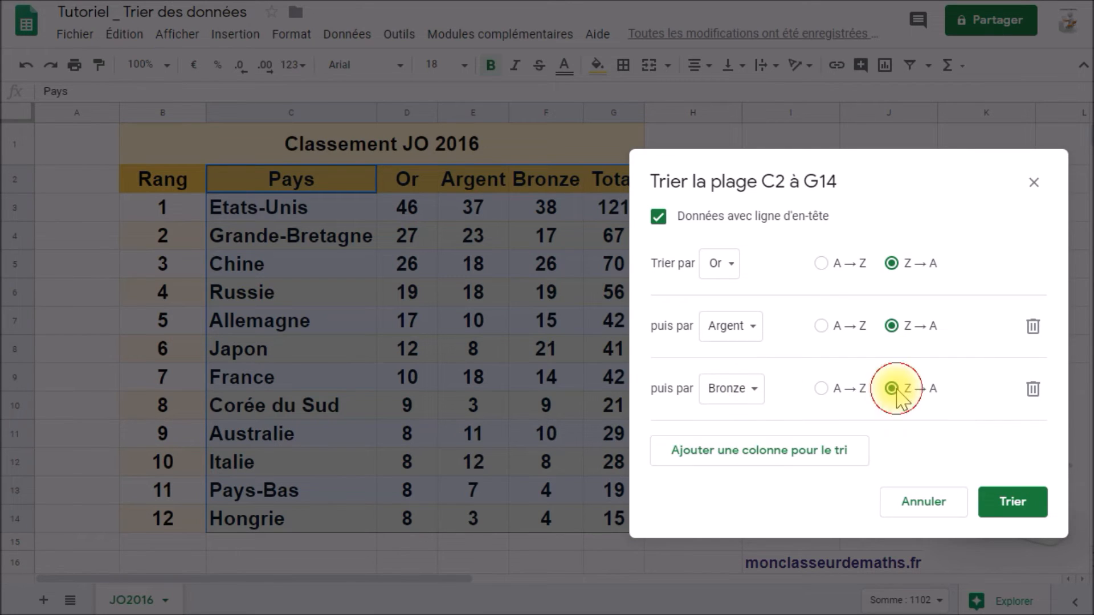
left_click(761, 390)
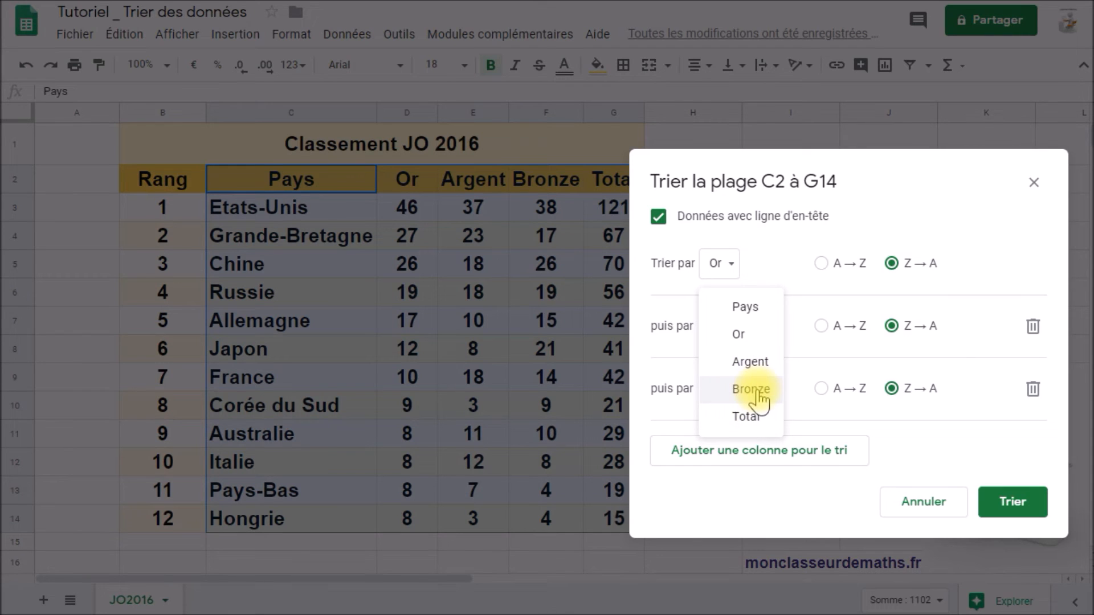
left_click(758, 392)
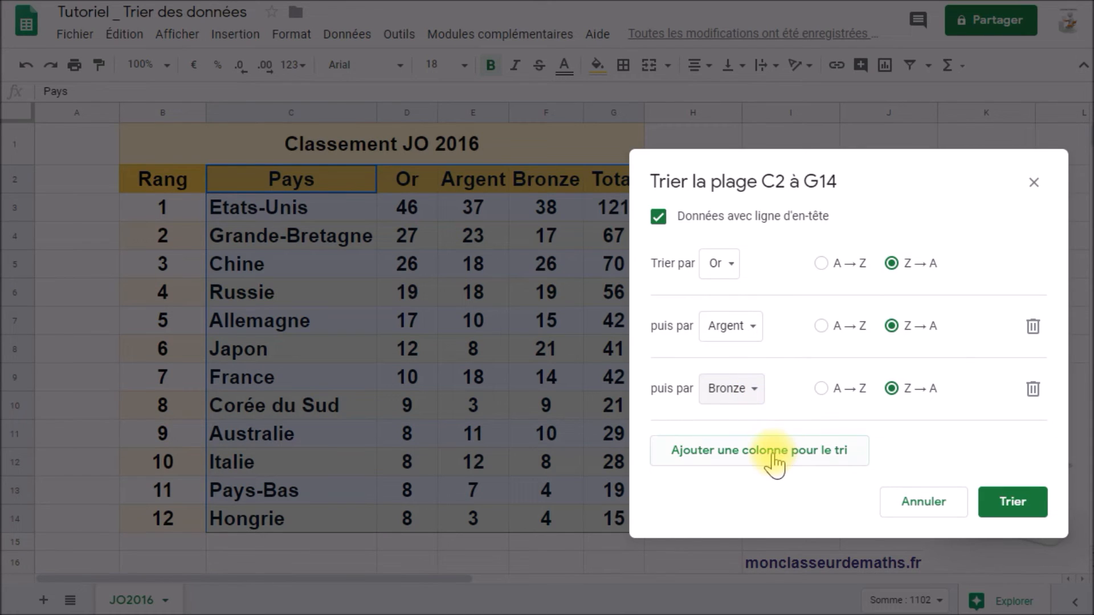
left_click(1015, 502)
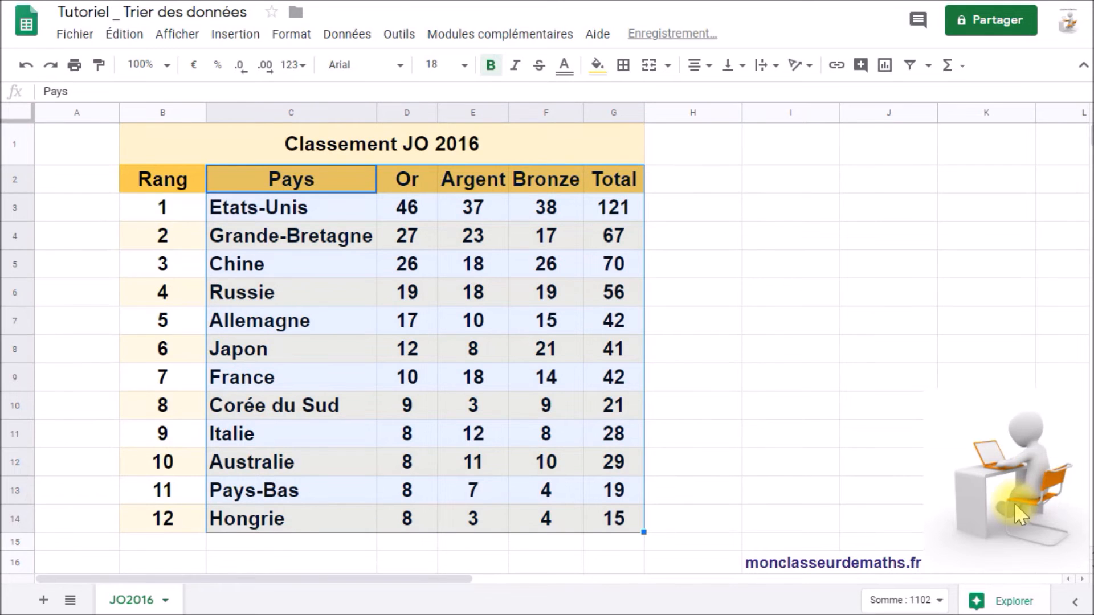
left_click(706, 386)
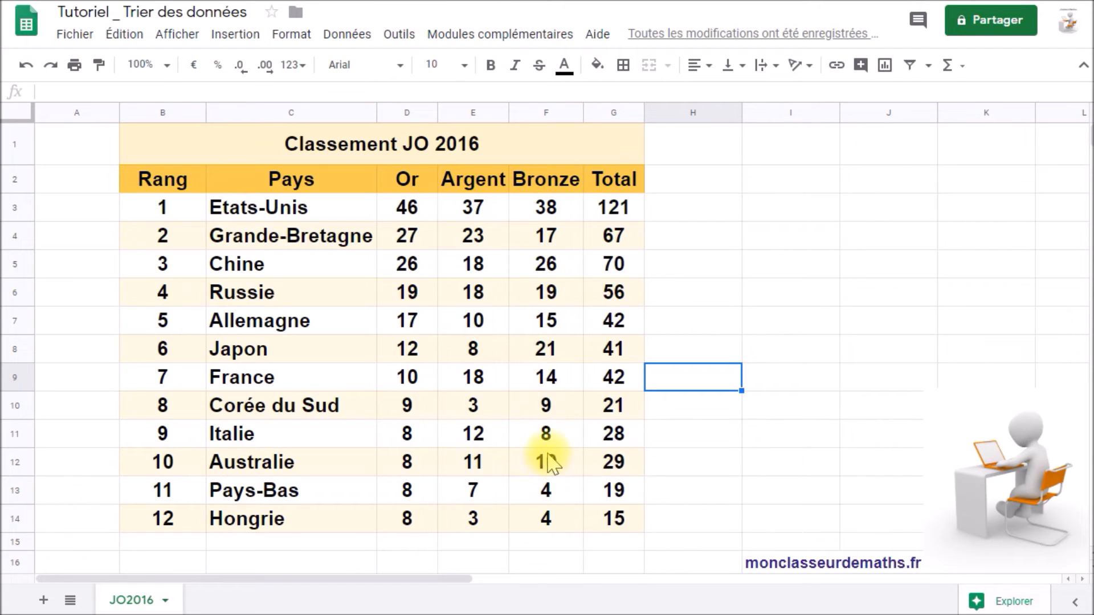
Step: Change Australie's Argent value in E12 to 12 and color its text red
left_click(478, 467)
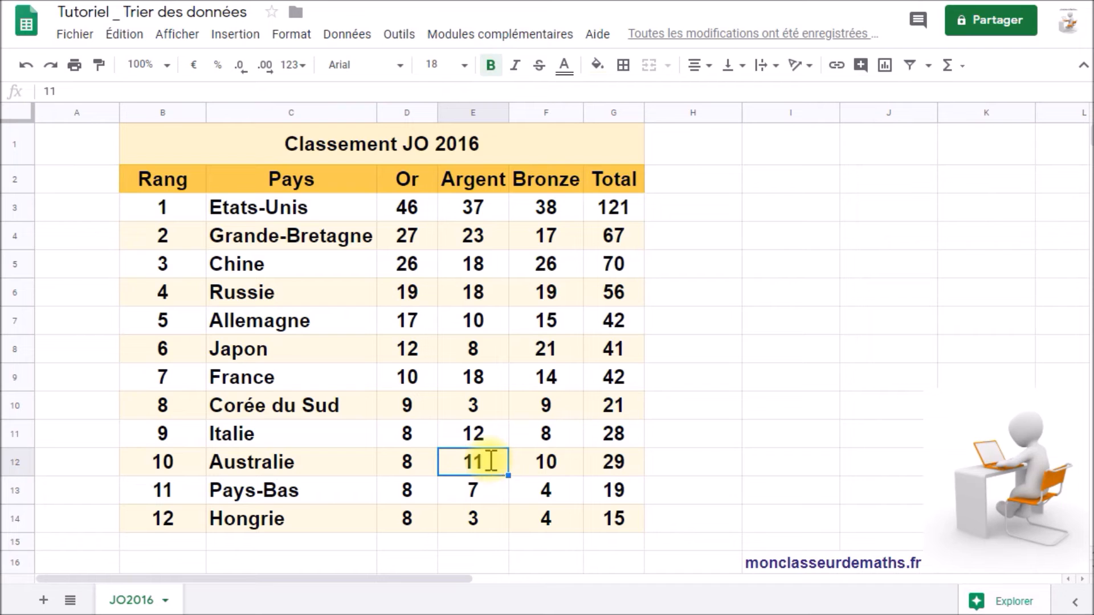
type("12")
left_click(513, 457)
left_click(496, 460)
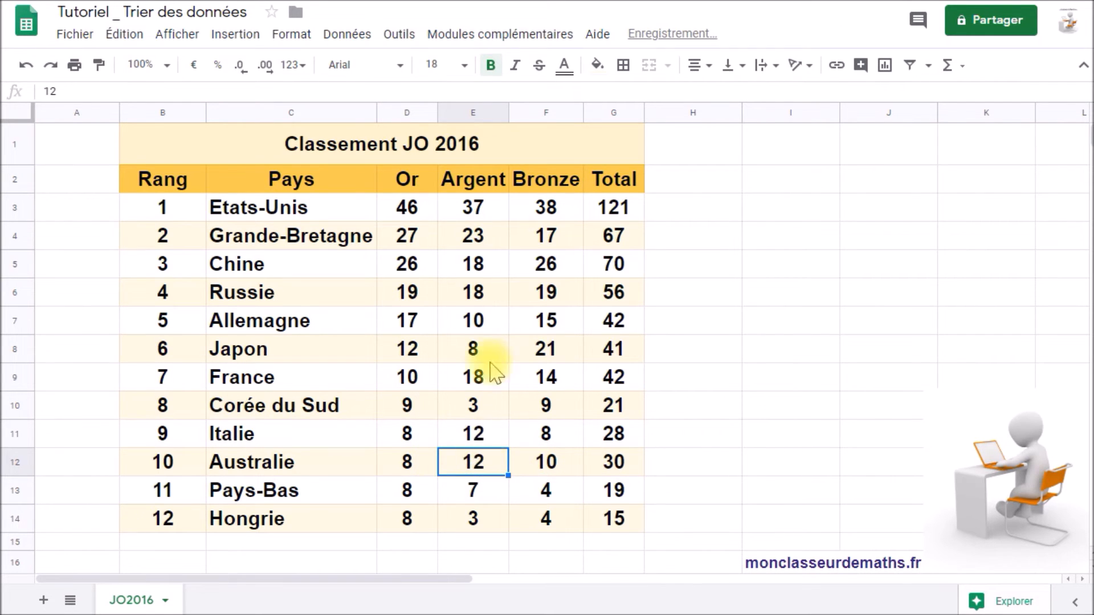
left_click(566, 67)
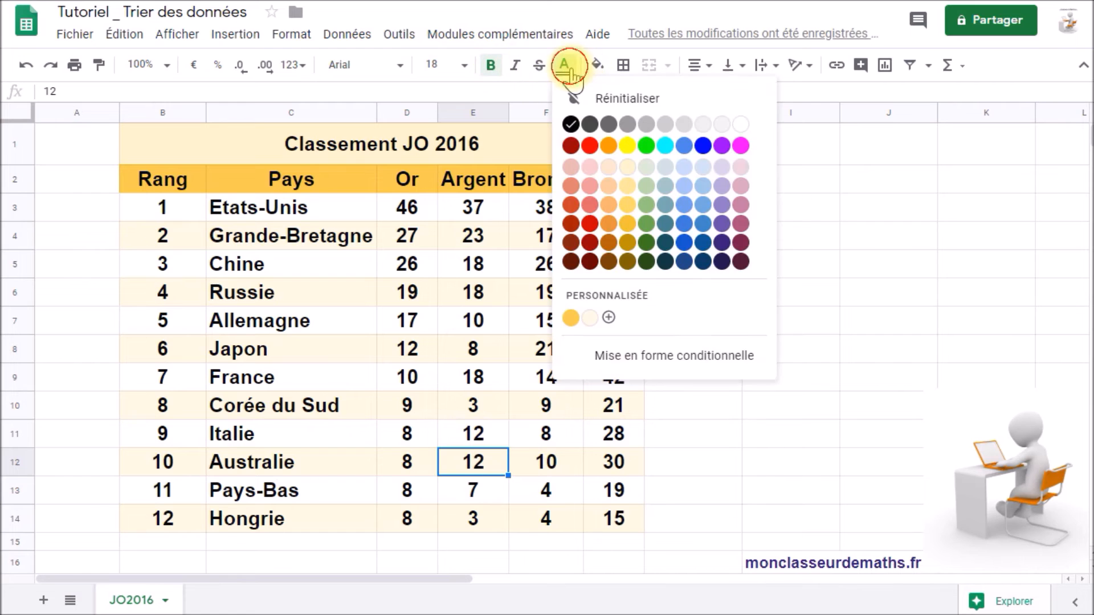
left_click(582, 146)
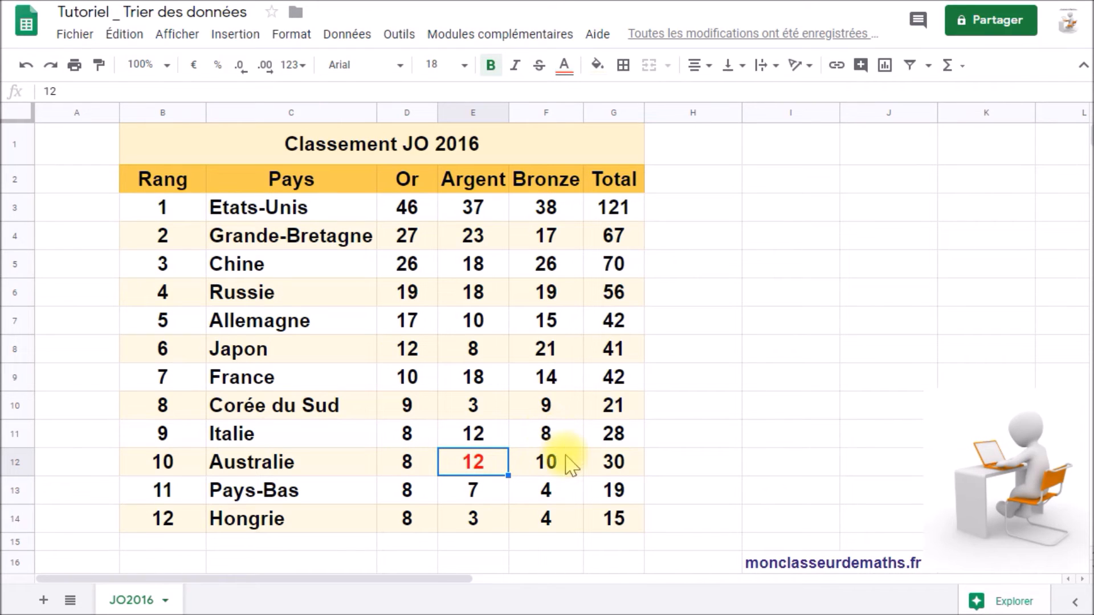
Step: Set up a range sort of C2:G14 with a header row, using Or in Z → A order as the first criterion
left_click_drag(281, 185, 600, 517)
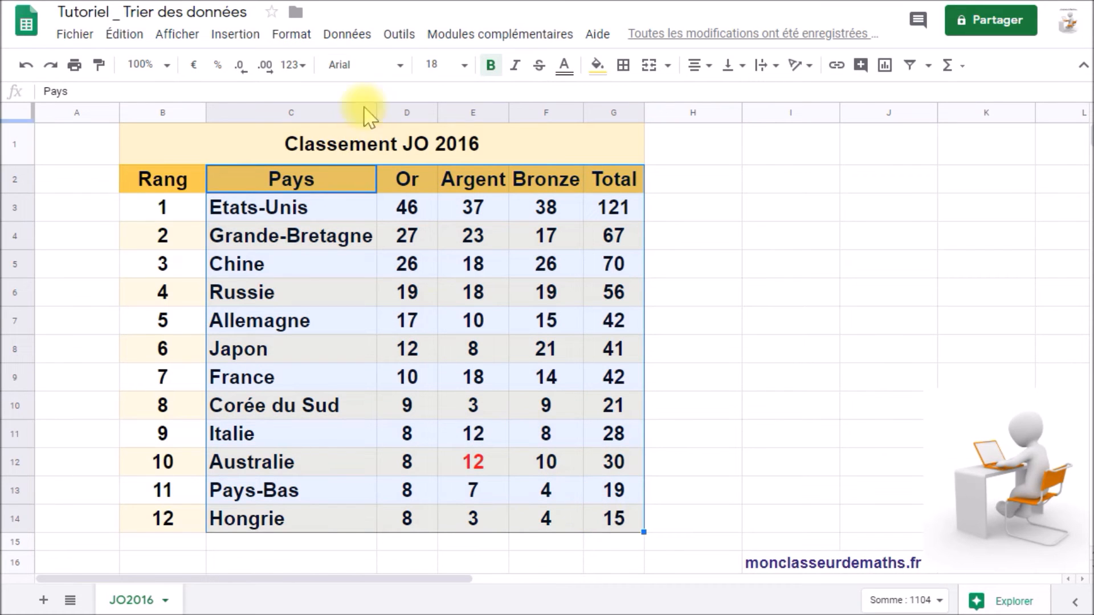
left_click(356, 34)
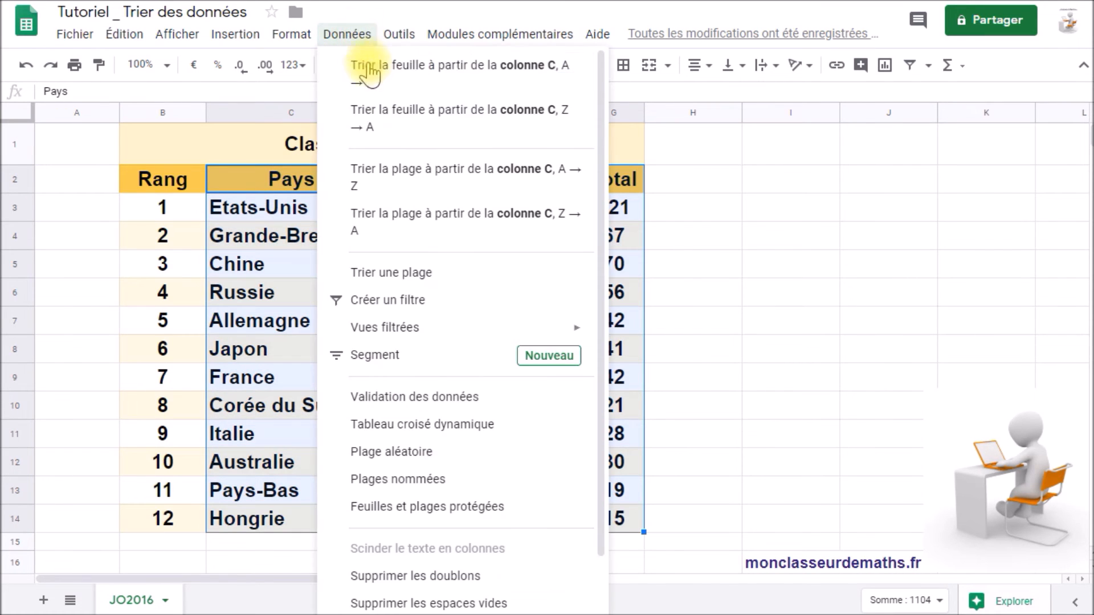
left_click(387, 273)
left_click_drag(562, 207, 825, 139)
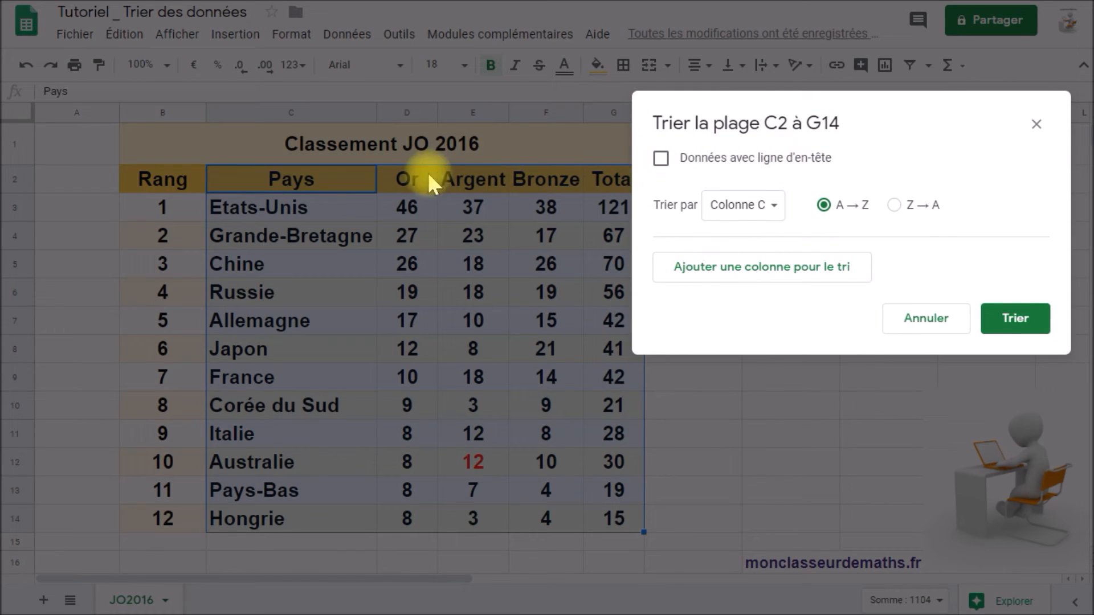
left_click(662, 162)
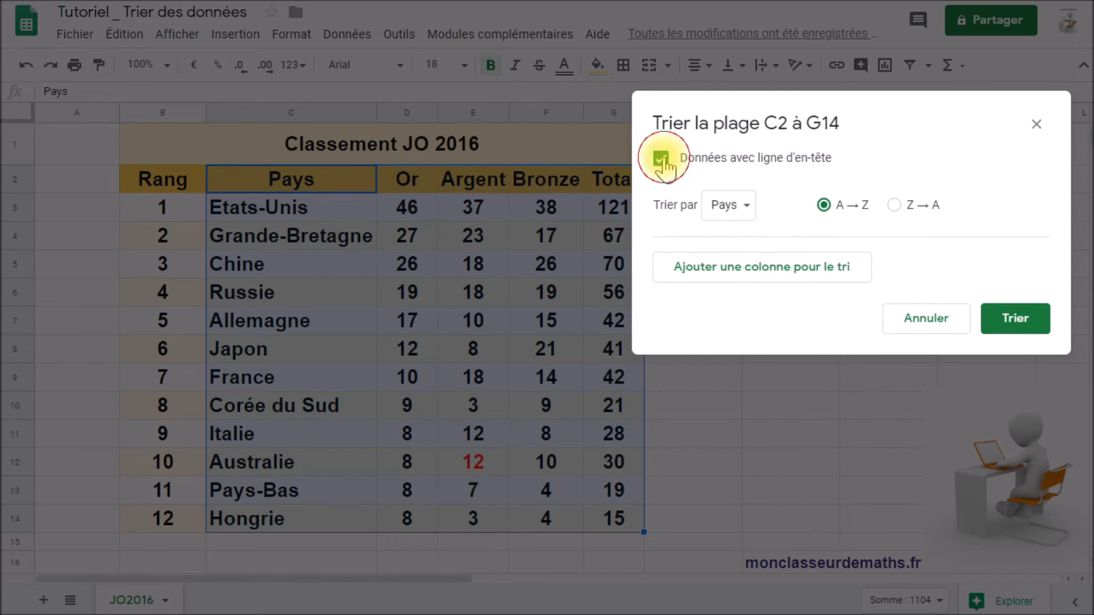
left_click(750, 205)
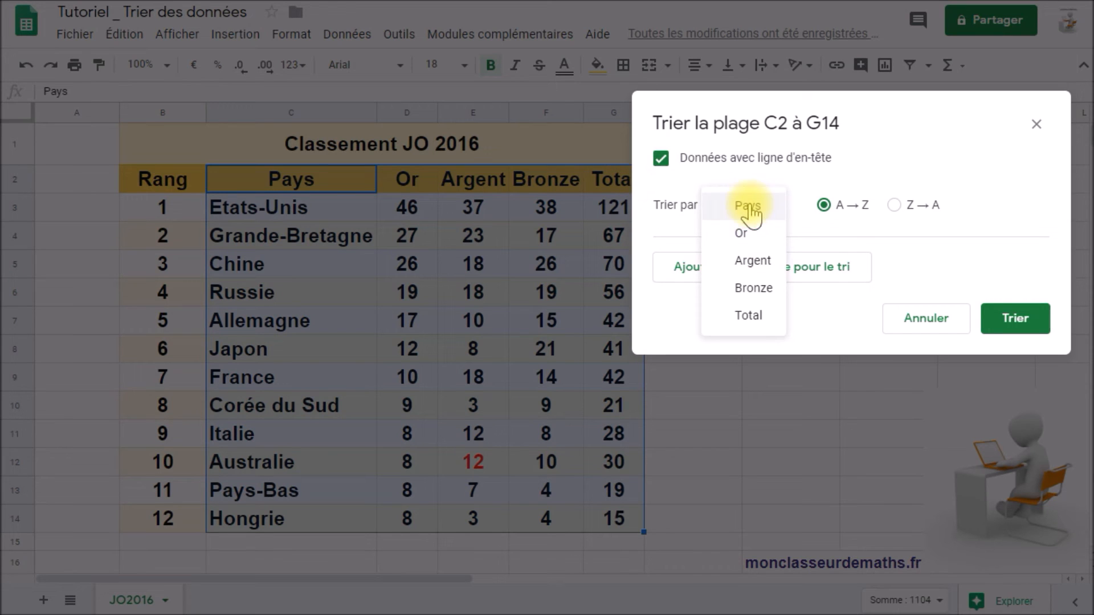
left_click(739, 233)
left_click(894, 205)
Step: Add Argent and Bronze as second and third sort criteria, both Z → A, apply the sort and deselect the table
left_click(763, 268)
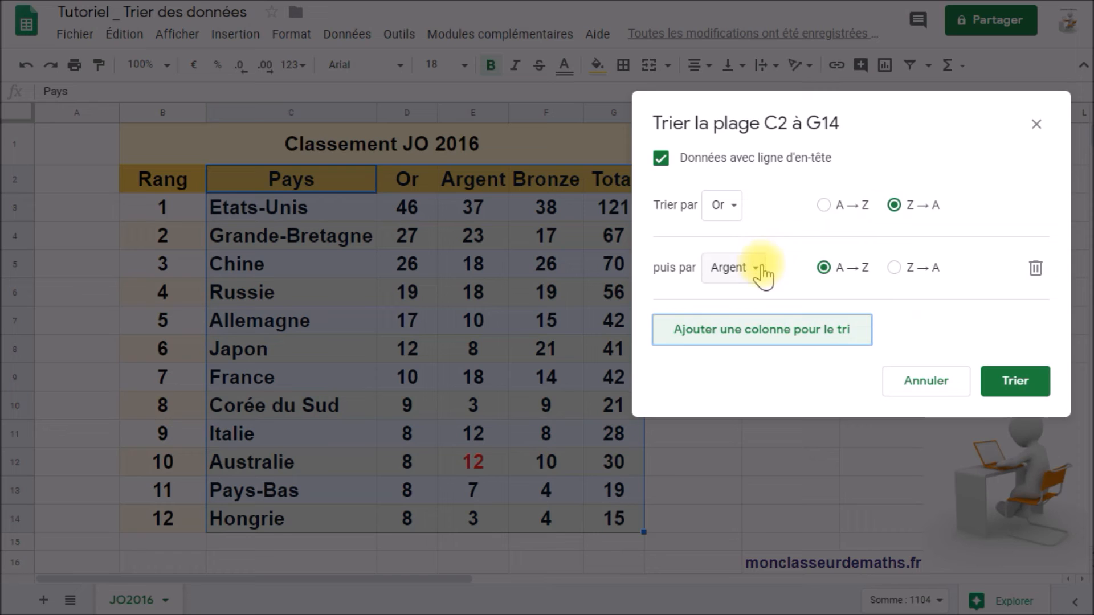
left_click(894, 268)
left_click(792, 330)
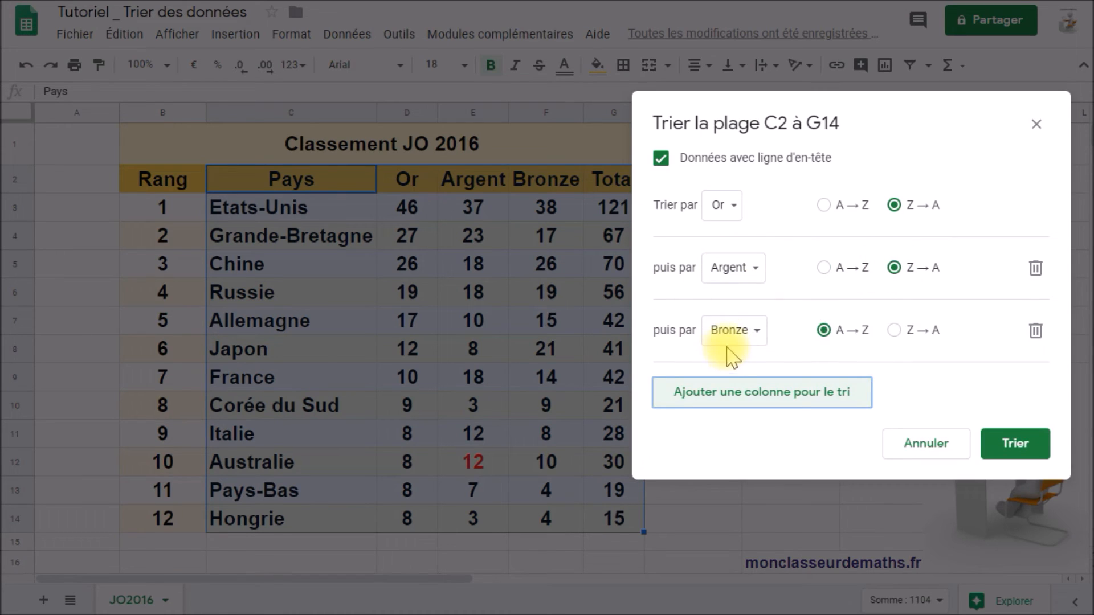
left_click(896, 330)
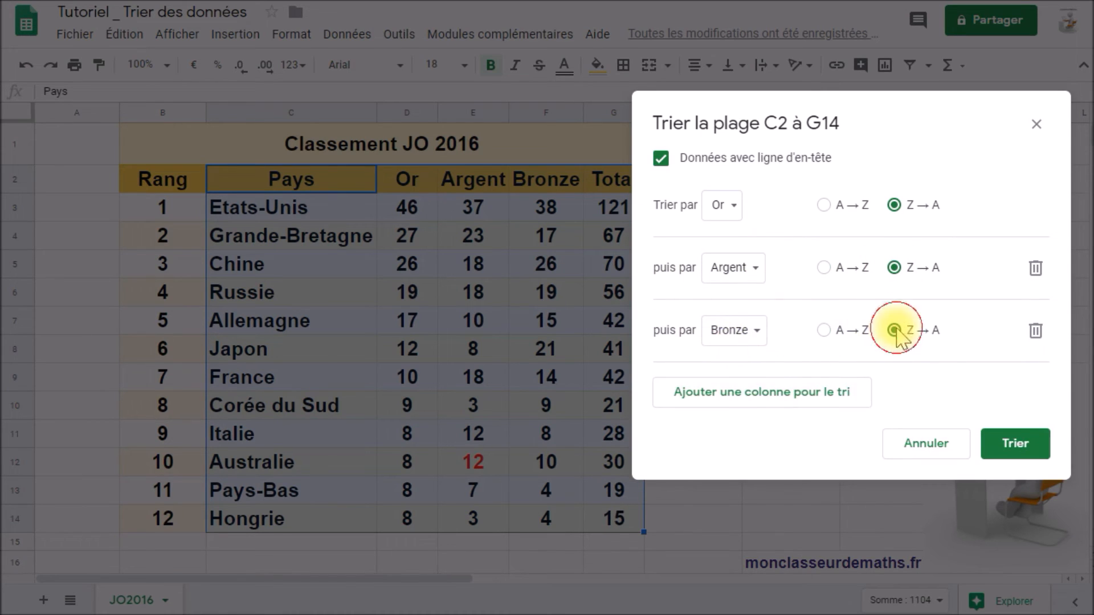
left_click(1016, 444)
left_click(519, 436)
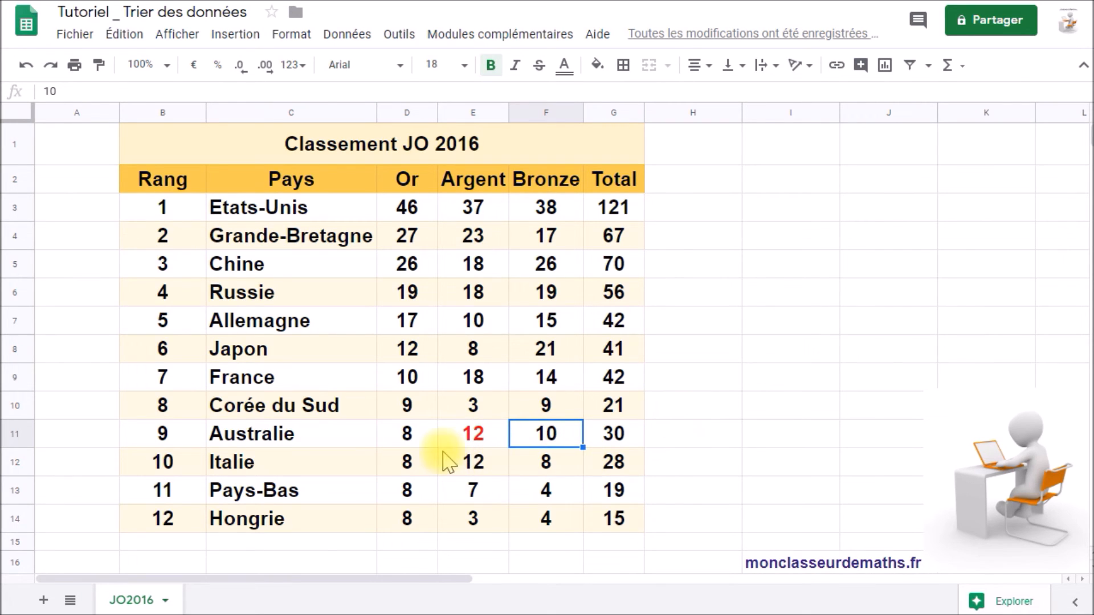
Step: Set Australie's Argent value in E11 to 11 and color its text black
left_click(450, 434)
type("11")
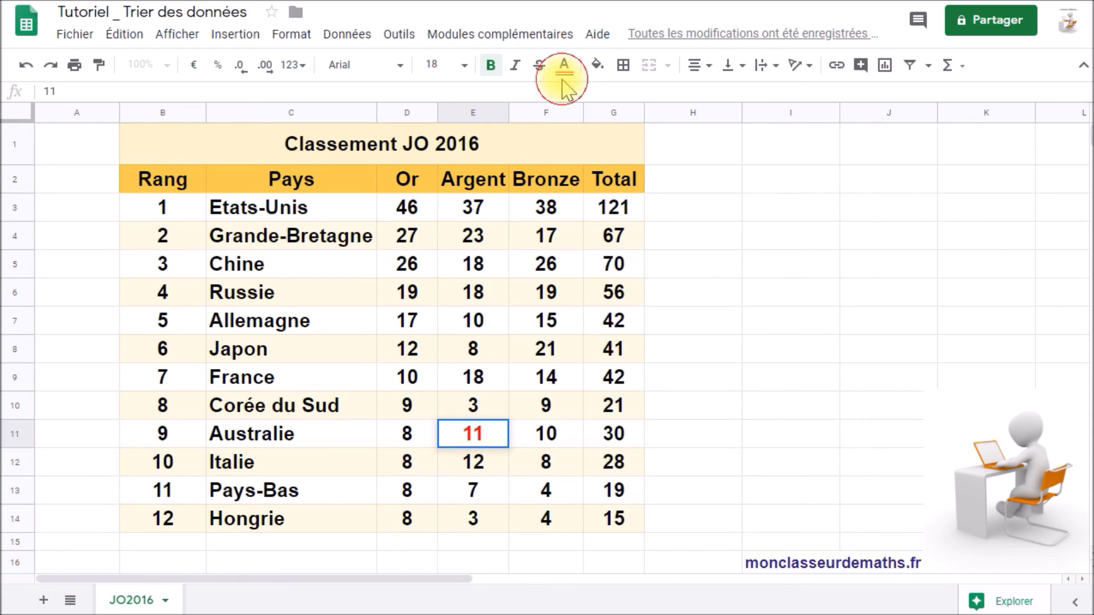
left_click(556, 444)
left_click(476, 436)
left_click(564, 64)
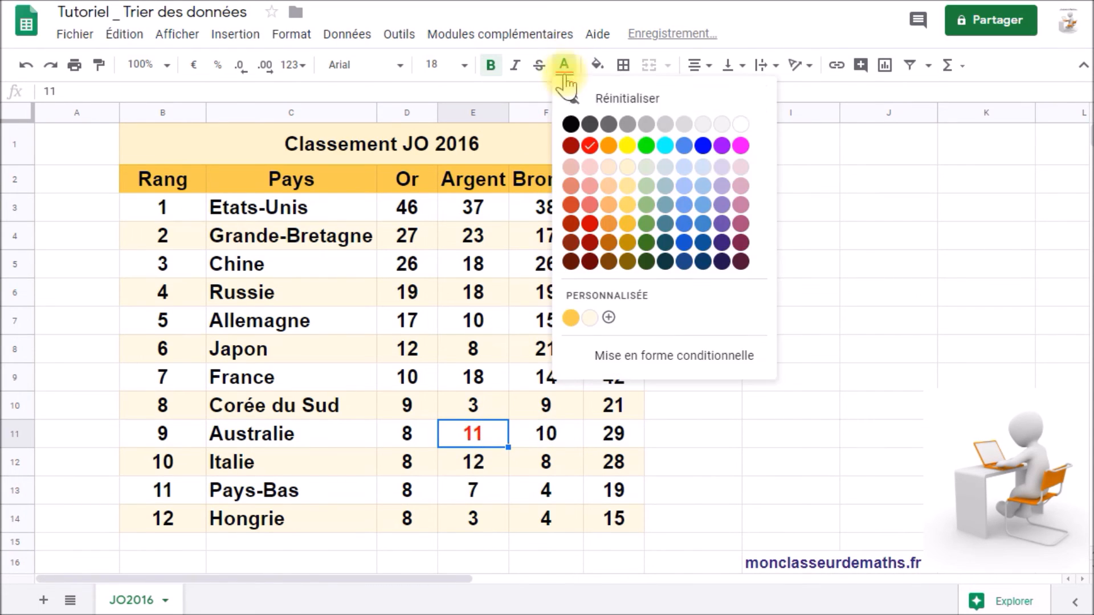
left_click(571, 124)
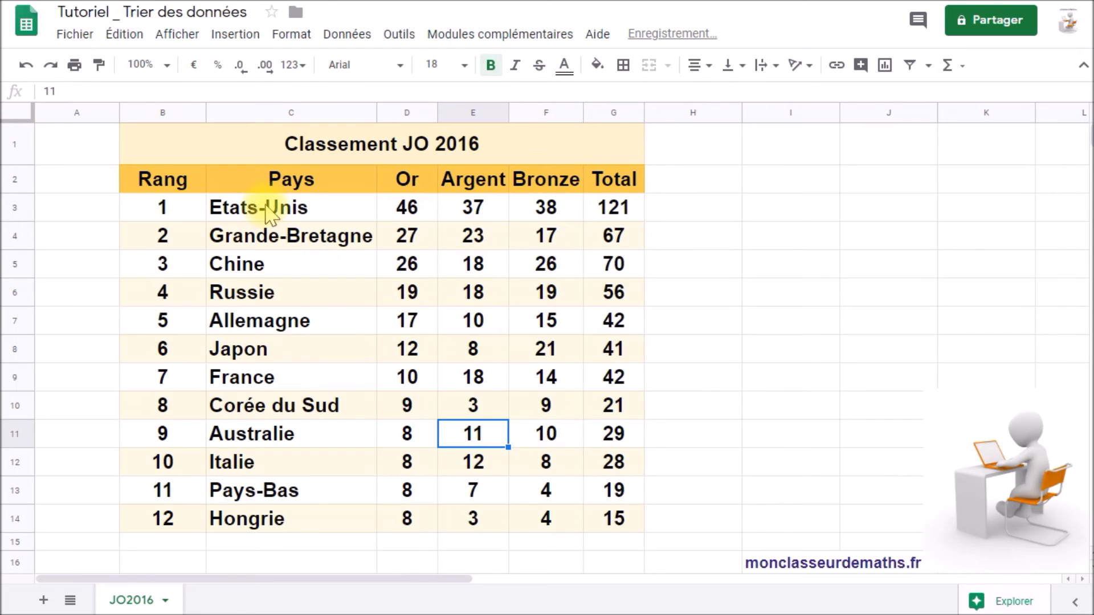
Step: Set up another range sort of C2:G14 with a header row, sorting first by Or in Z → A order
left_click_drag(268, 211, 593, 502)
left_click_drag(311, 175, 612, 527)
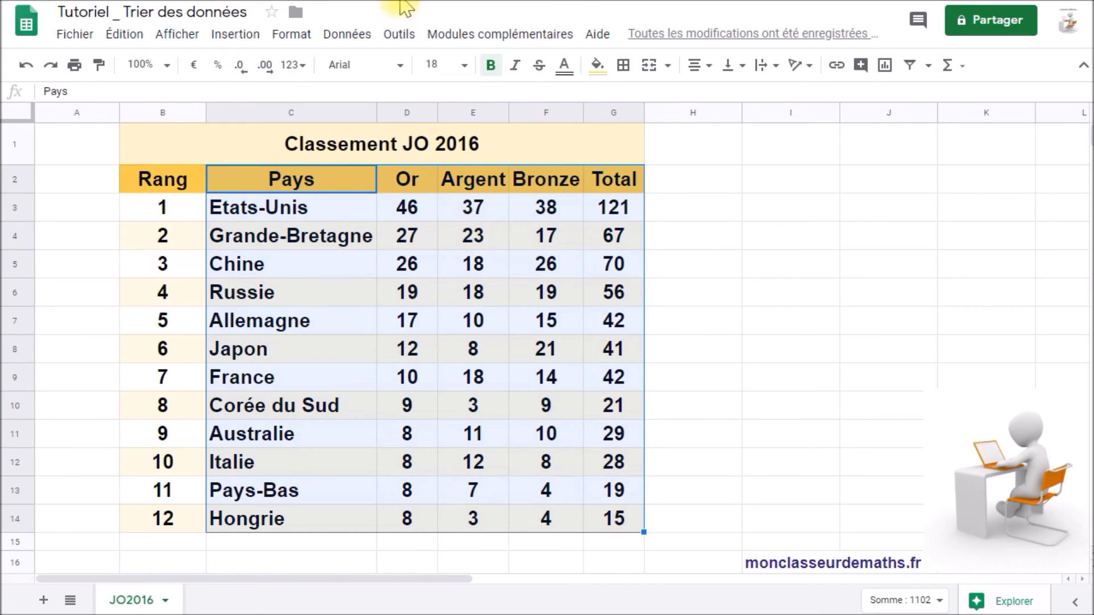
left_click(358, 38)
left_click(412, 271)
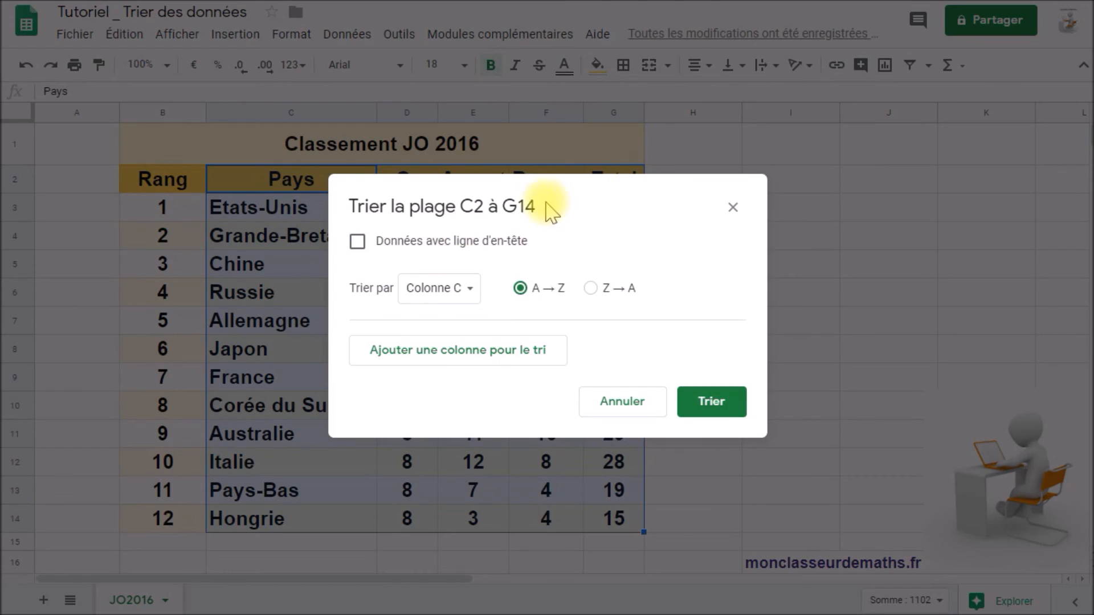
left_click_drag(551, 214, 876, 201)
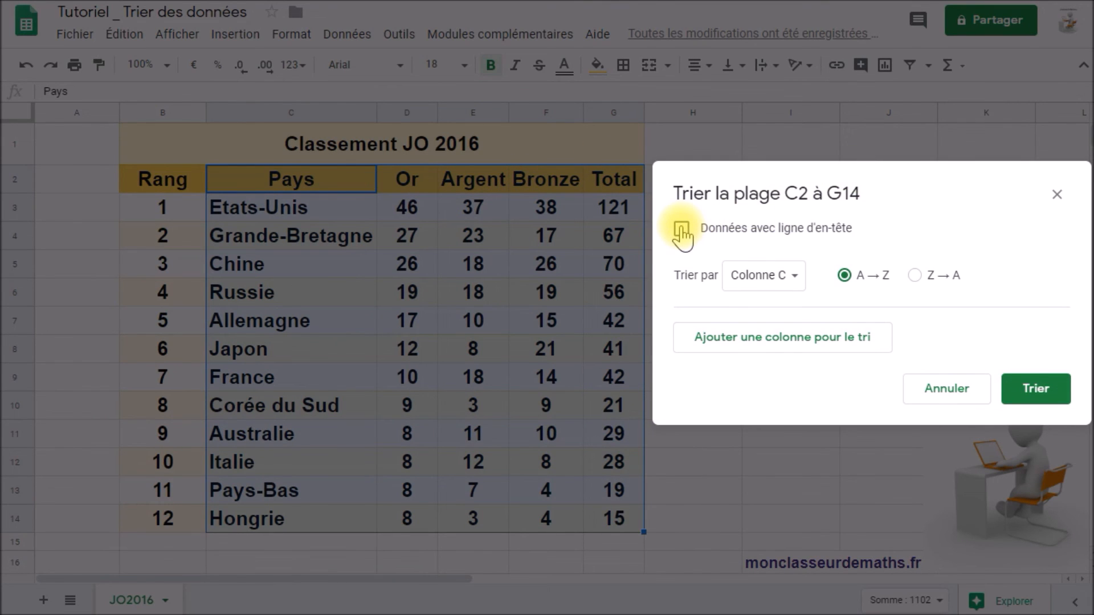
left_click(682, 229)
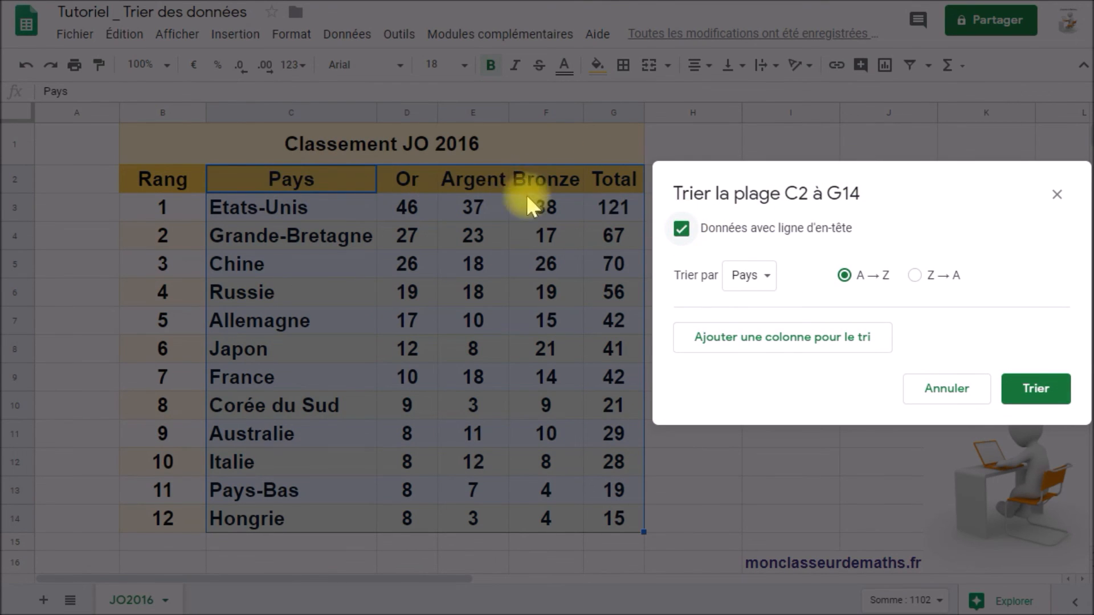
left_click(765, 277)
left_click(766, 304)
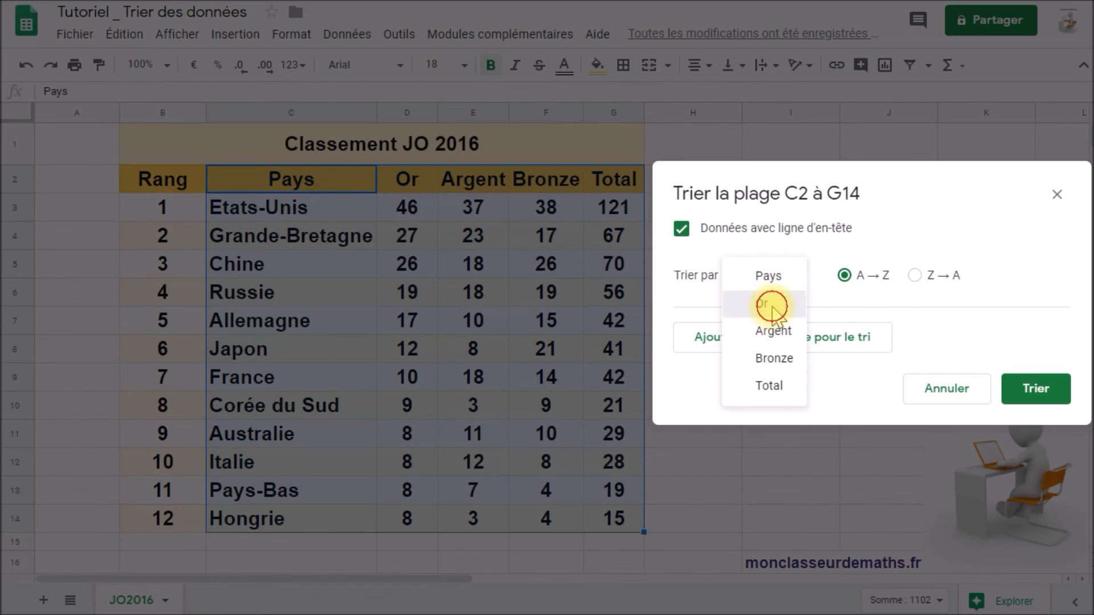
left_click(915, 276)
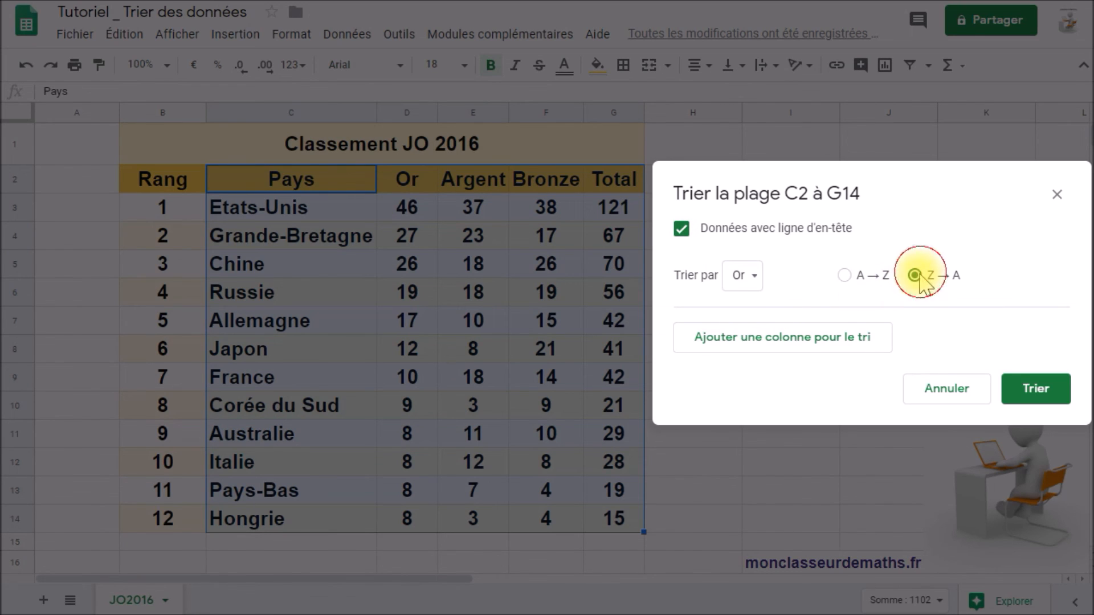
Step: Add Argent and Bronze to the sort as further criteria, both Z → A, apply it and deselect the table
left_click(735, 339)
left_click(743, 338)
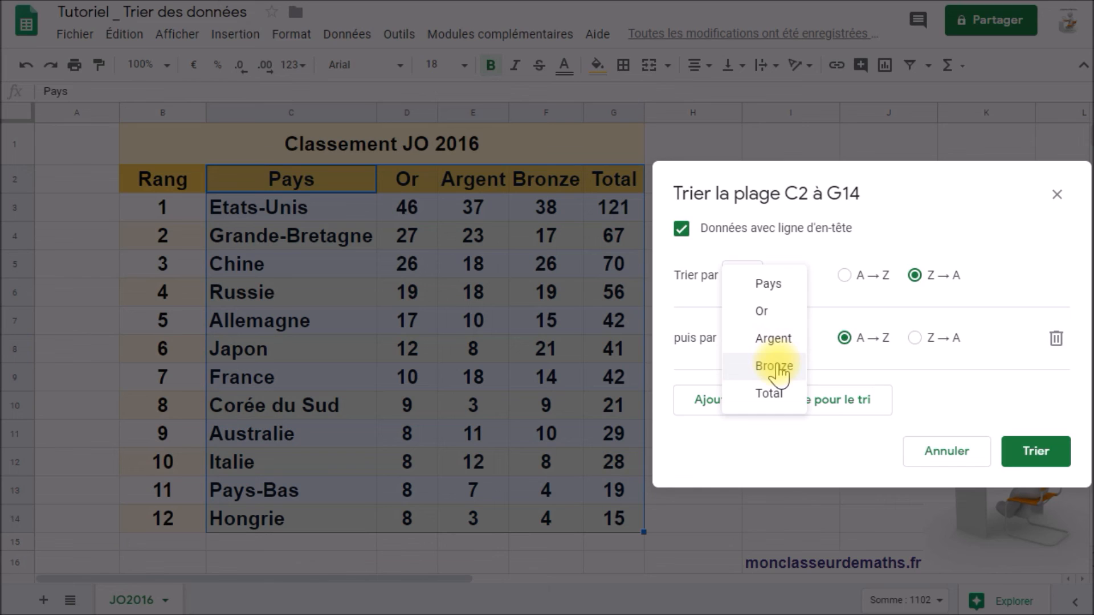
left_click(776, 369)
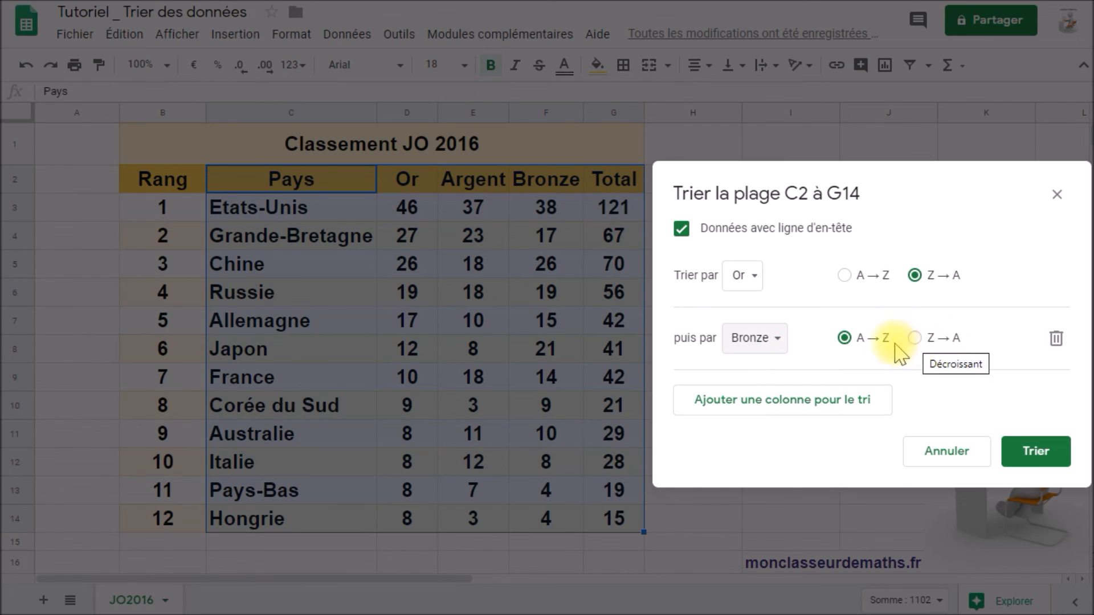
left_click(766, 339)
left_click(776, 311)
left_click(915, 338)
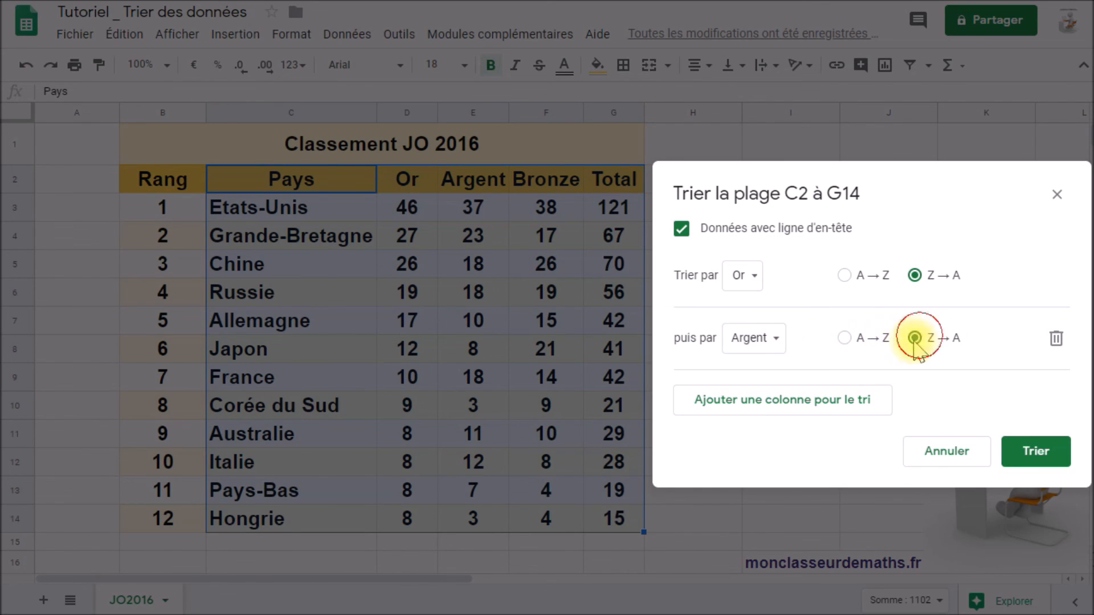
left_click(824, 400)
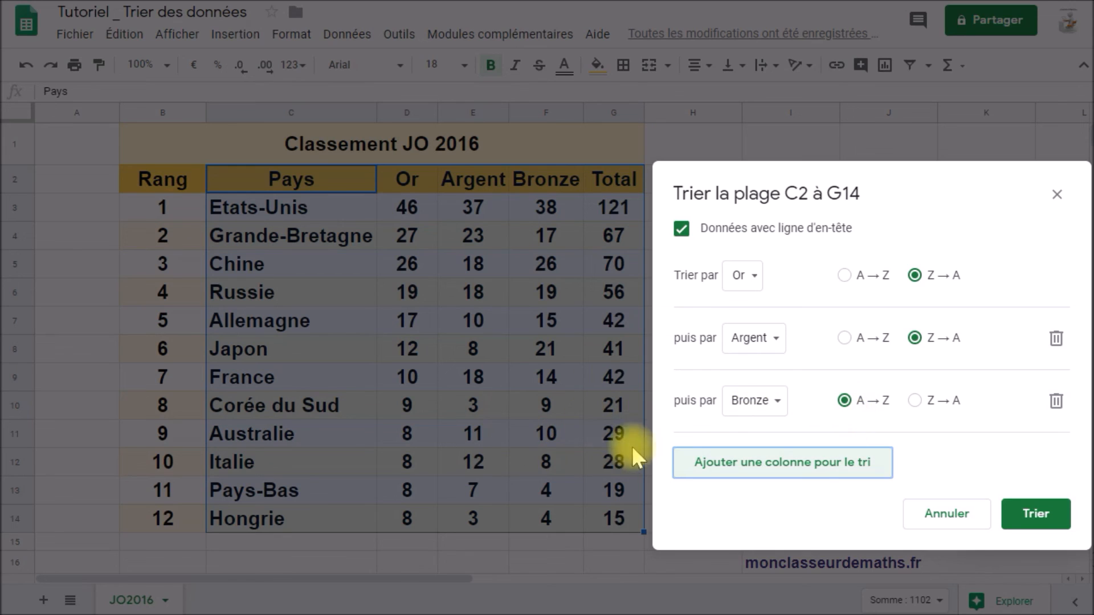
left_click(914, 400)
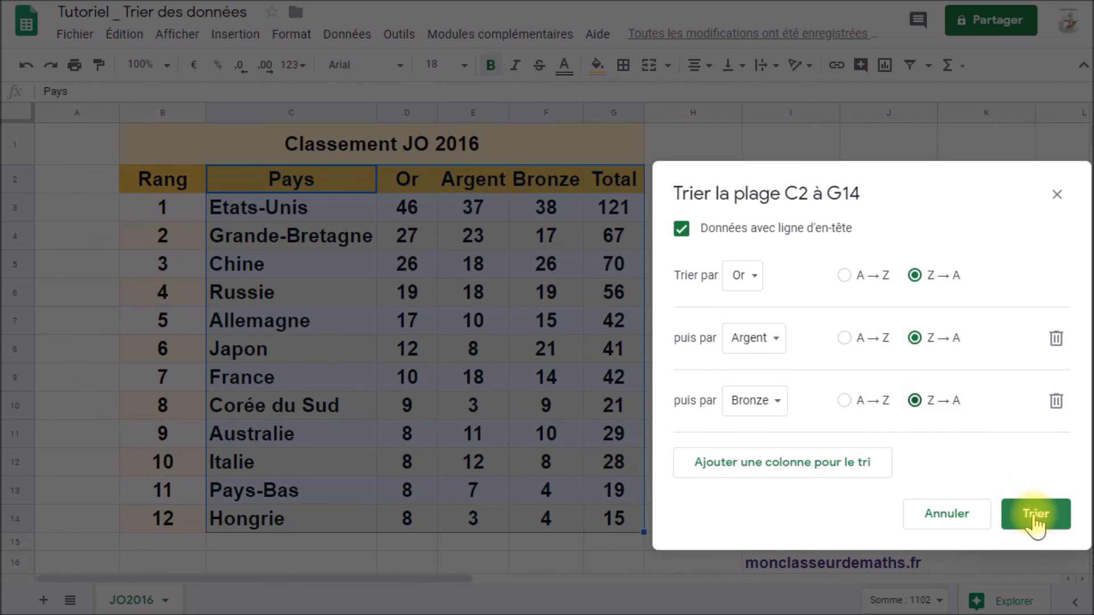
left_click(1024, 501)
left_click(691, 373)
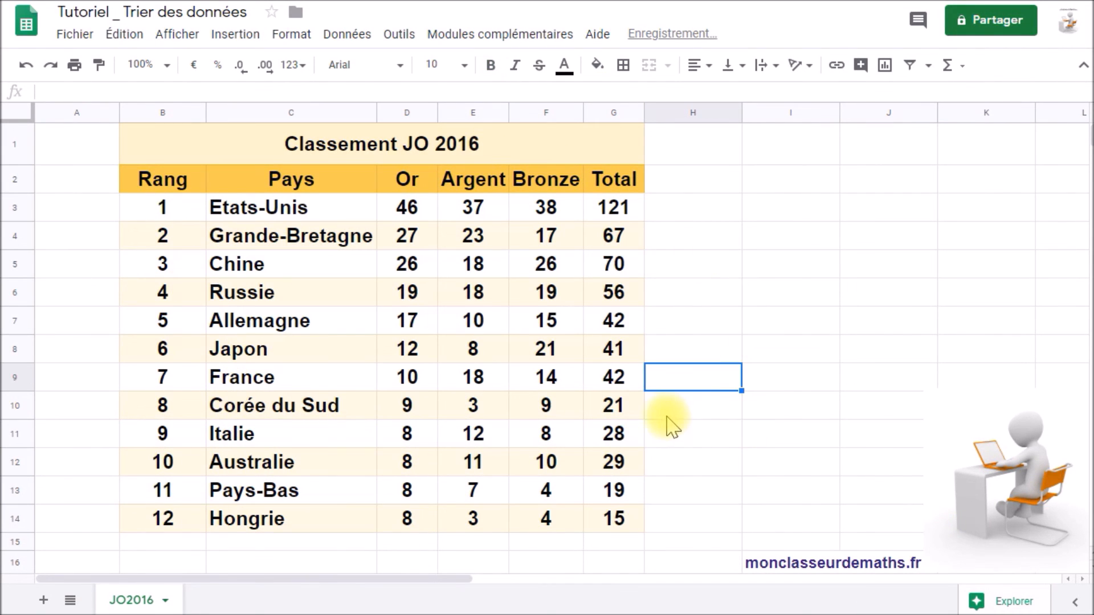